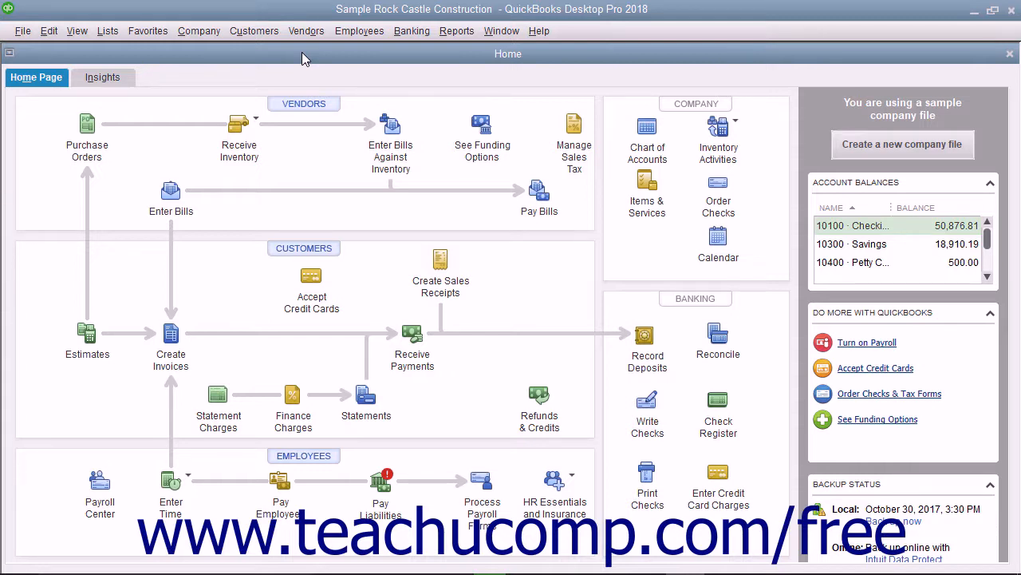
Open the Open Invoices report from the customers and receivables reports, and view its customization settings without applying changes
{"action": "left_click", "coordinate": [456, 30]}
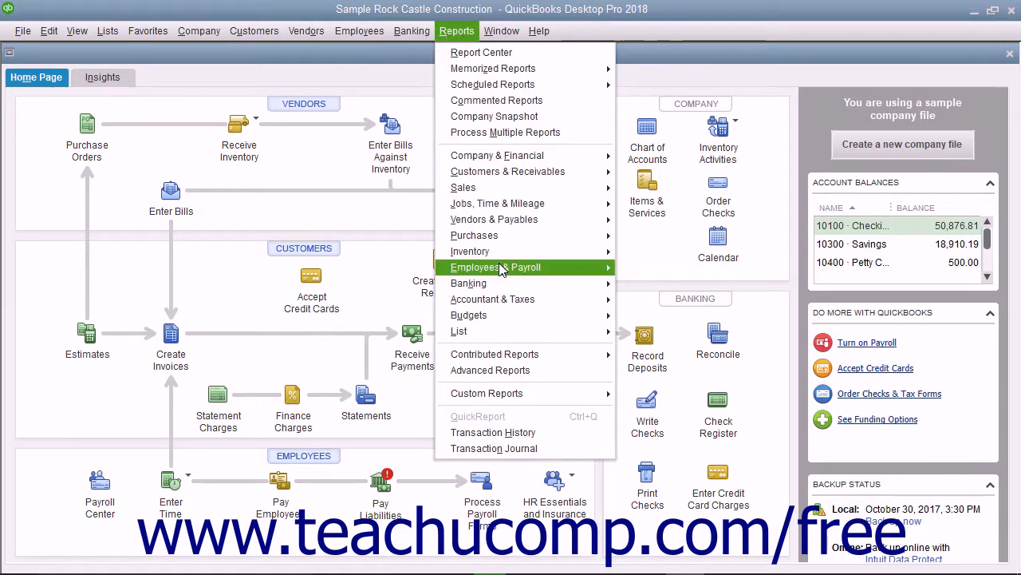
{"action": "mouse_move", "coordinate": [525, 393]}
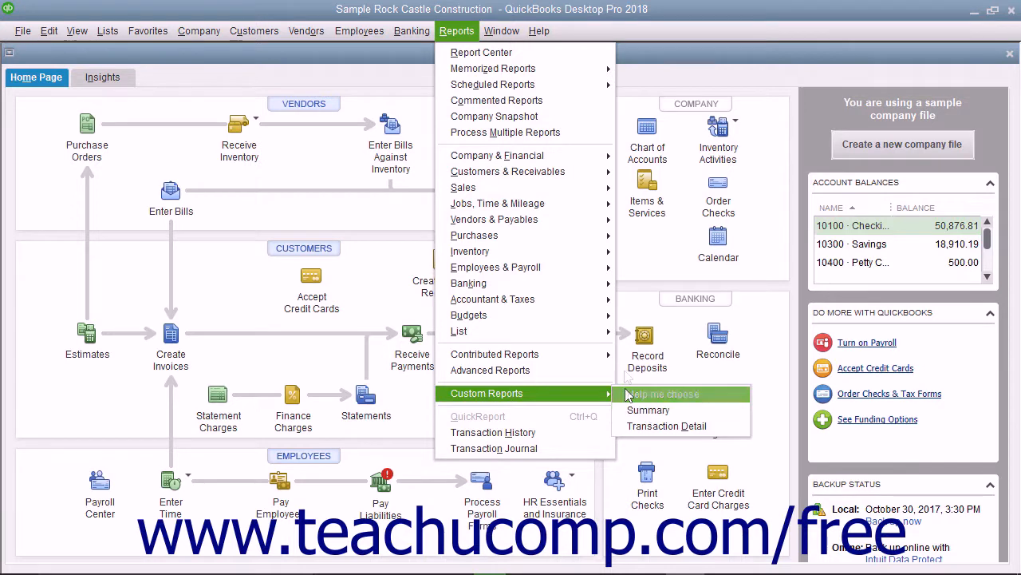
{"action": "mouse_move", "coordinate": [564, 192]}
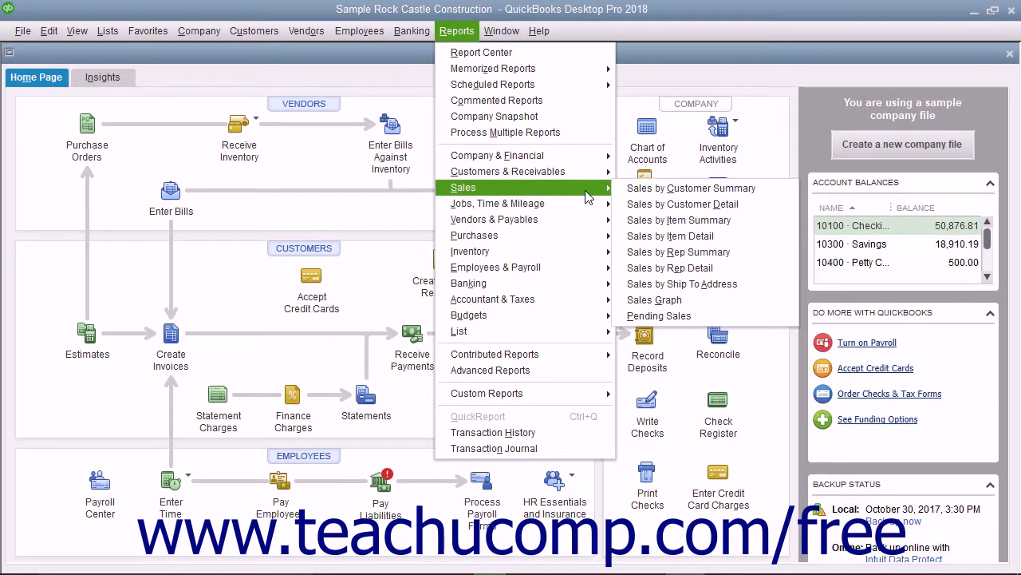
{"action": "mouse_move", "coordinate": [592, 182]}
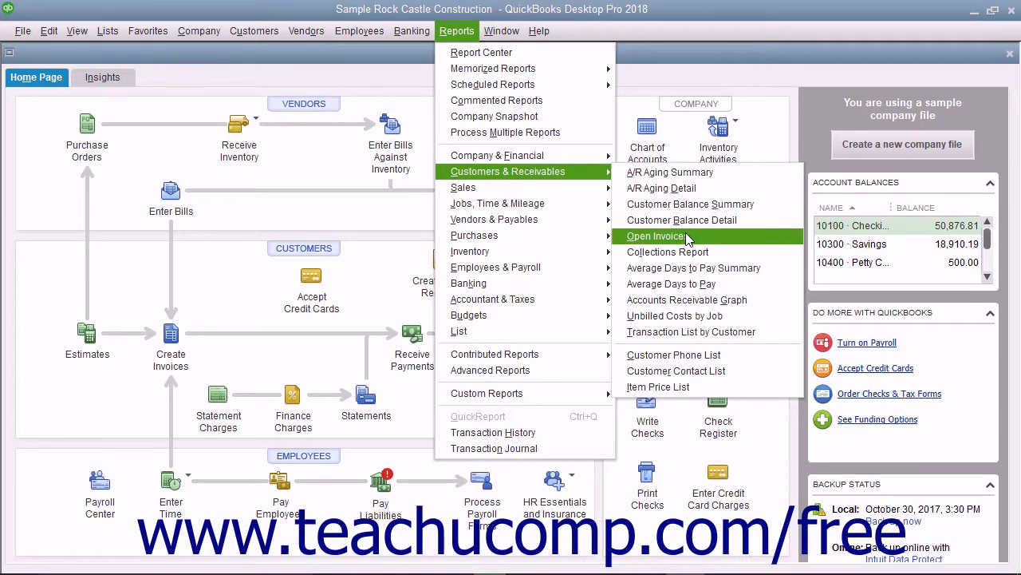
{"action": "left_click", "coordinate": [658, 236]}
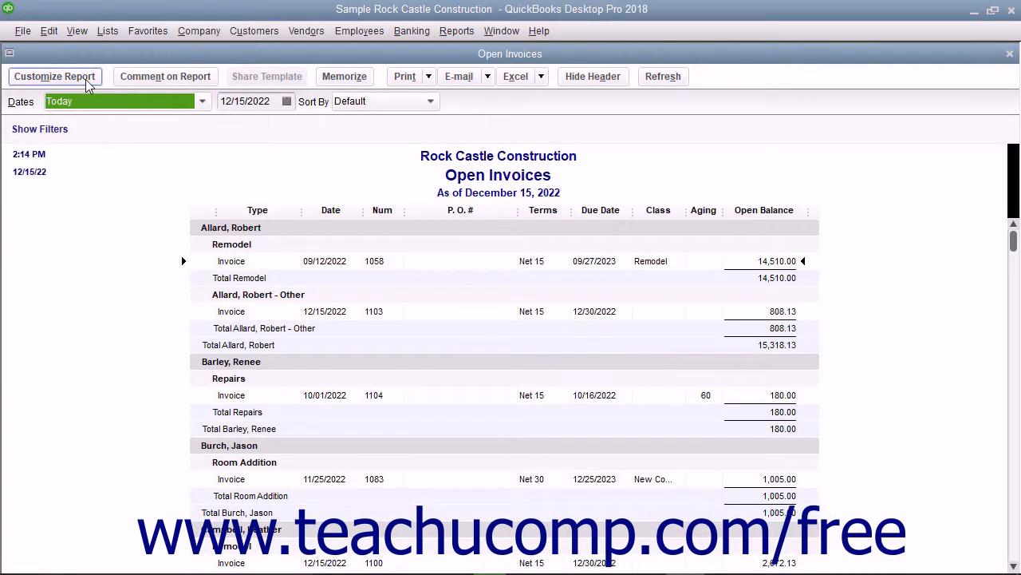
{"action": "left_click", "coordinate": [87, 77]}
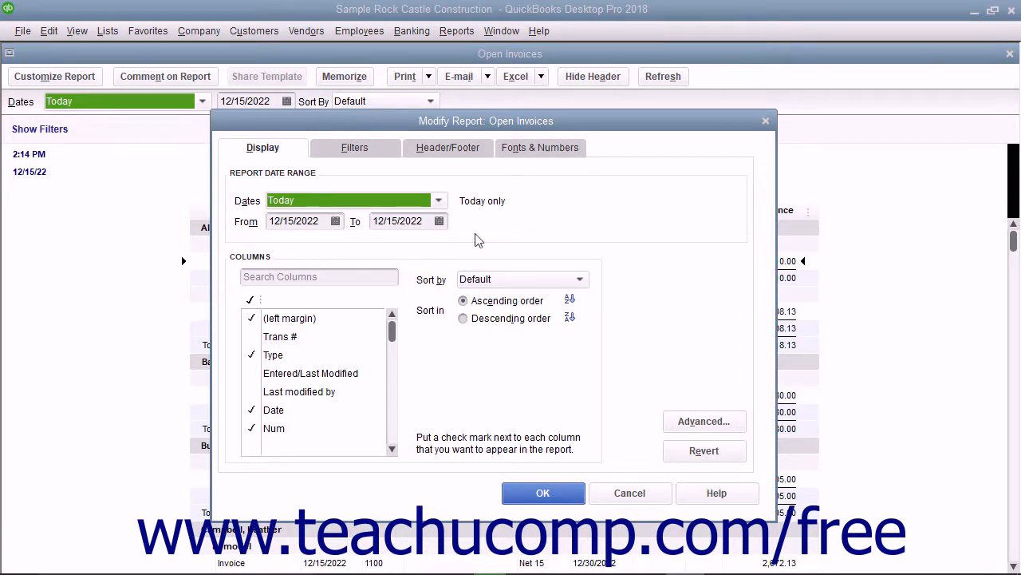
{"action": "left_click", "coordinate": [611, 488]}
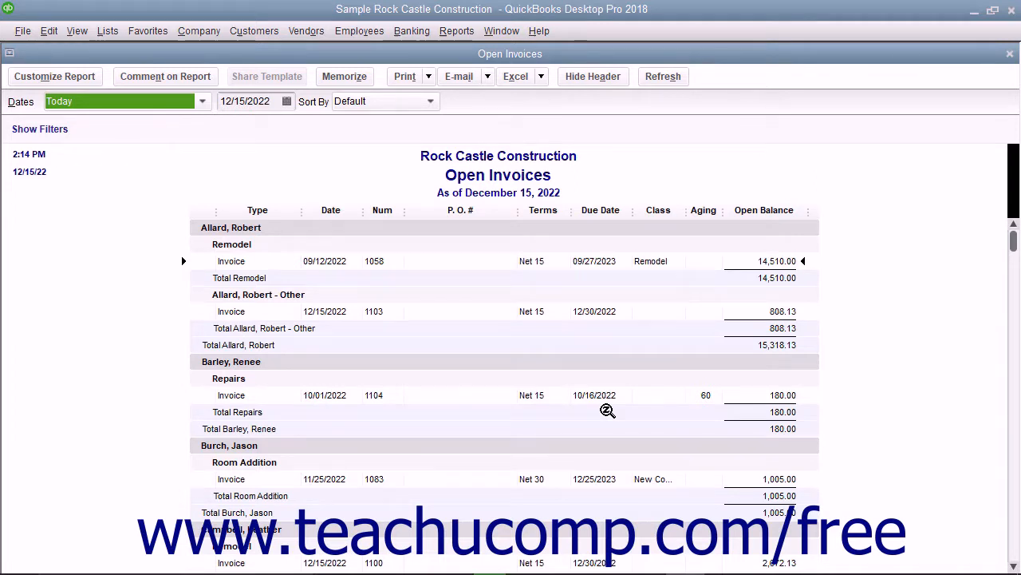
View the modification settings of a custom summary report, dismiss them, and close the report
{"action": "left_click", "coordinate": [456, 32]}
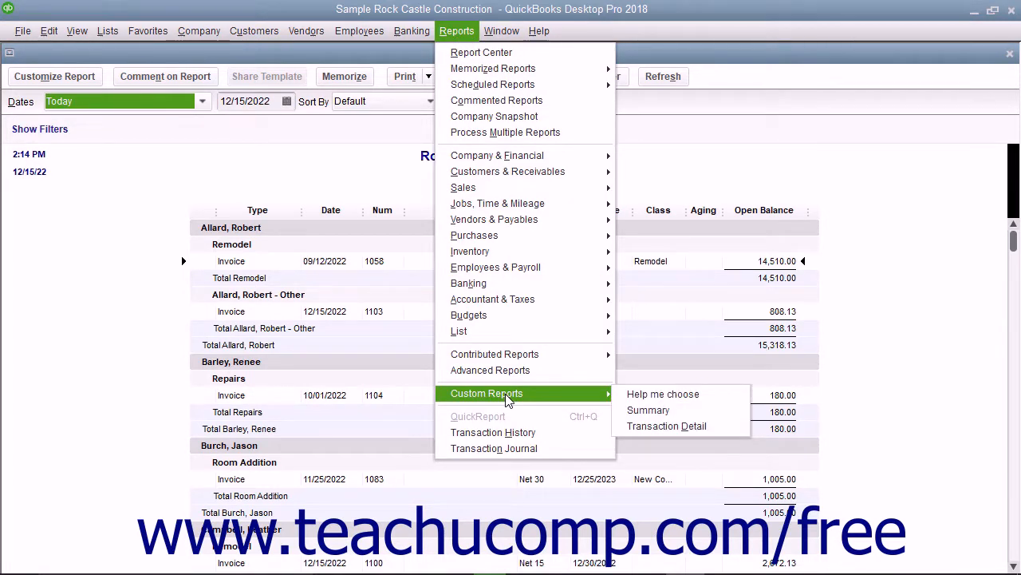
{"action": "left_click", "coordinate": [672, 412]}
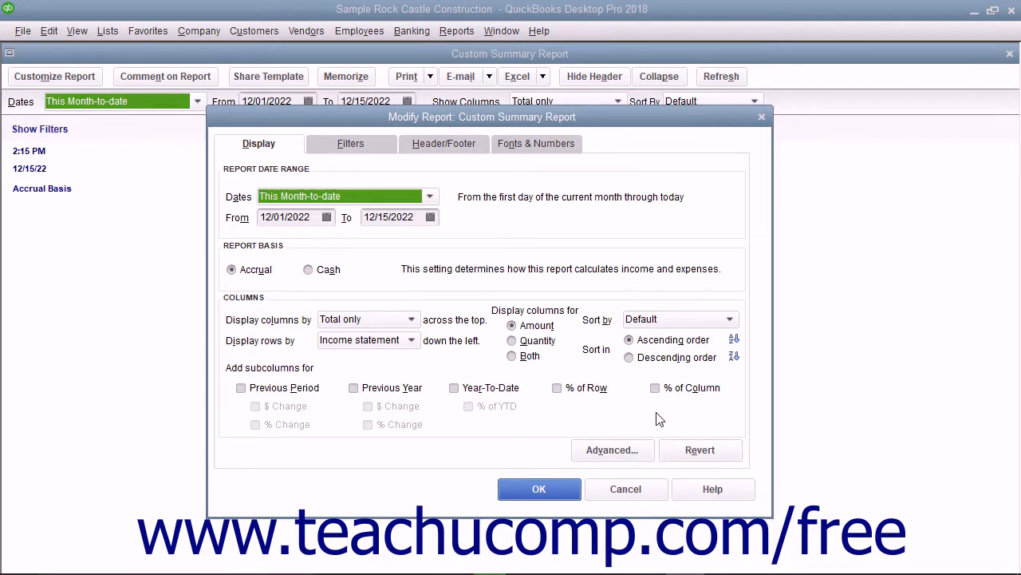
{"action": "left_click", "coordinate": [638, 487]}
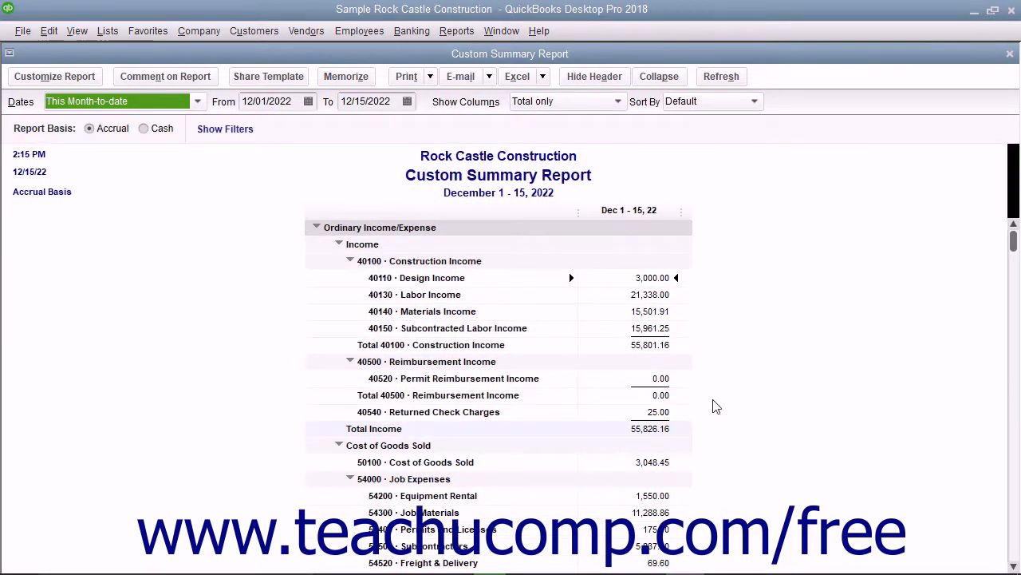
{"action": "left_click", "coordinate": [1010, 54]}
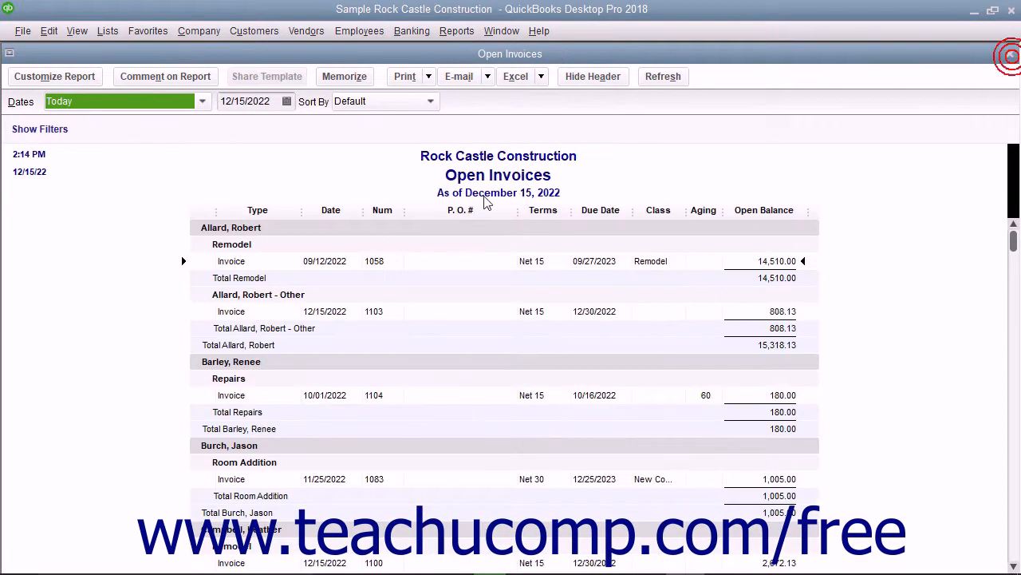
Examine the display, filter, header/footer, and fonts and numbers settings for modifying the Open Invoices report
{"action": "left_click", "coordinate": [86, 78]}
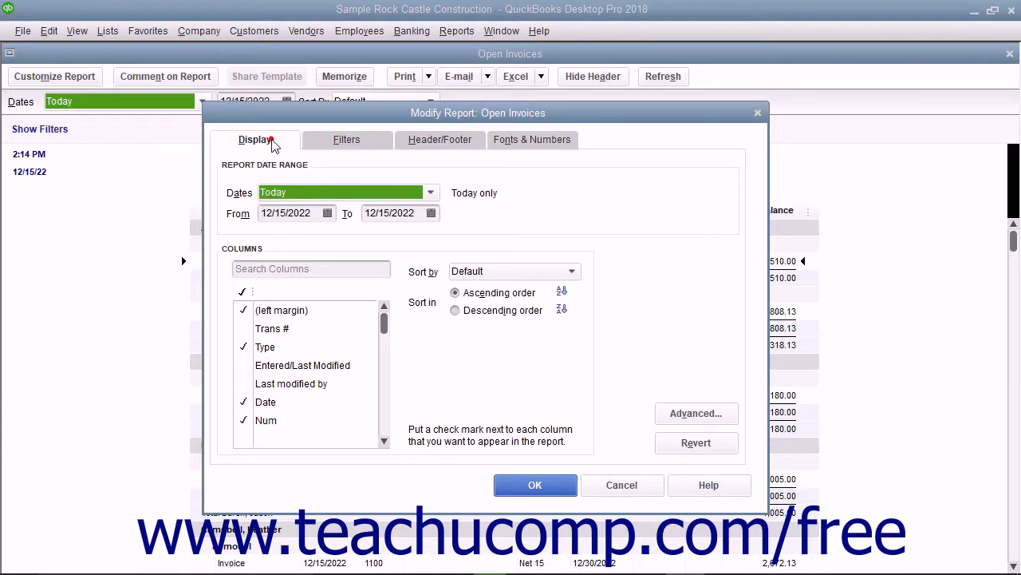
{"action": "left_click", "coordinate": [328, 143]}
{"action": "left_click", "coordinate": [435, 142]}
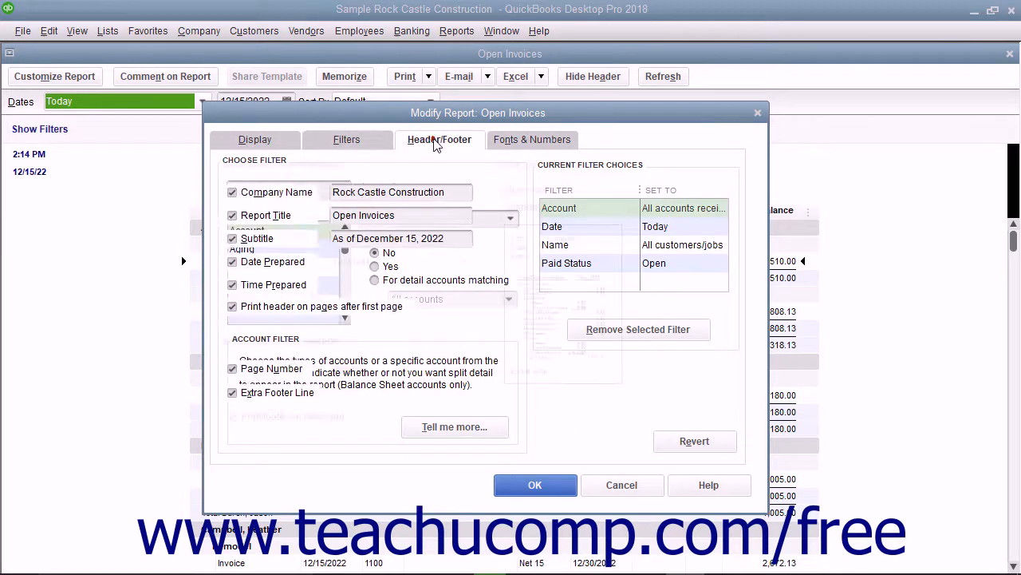
{"action": "left_click", "coordinate": [512, 142]}
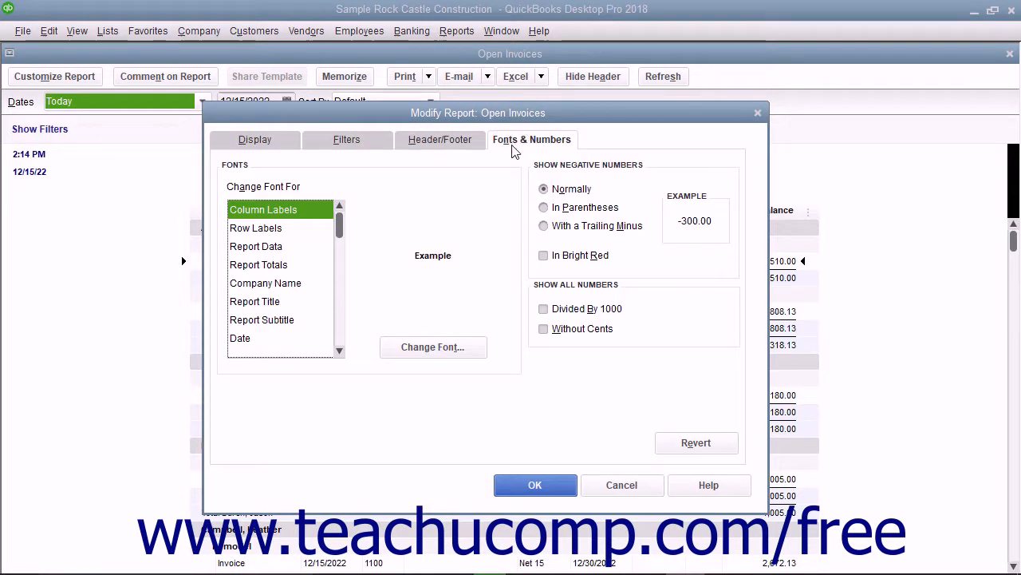
{"action": "left_click", "coordinate": [283, 139]}
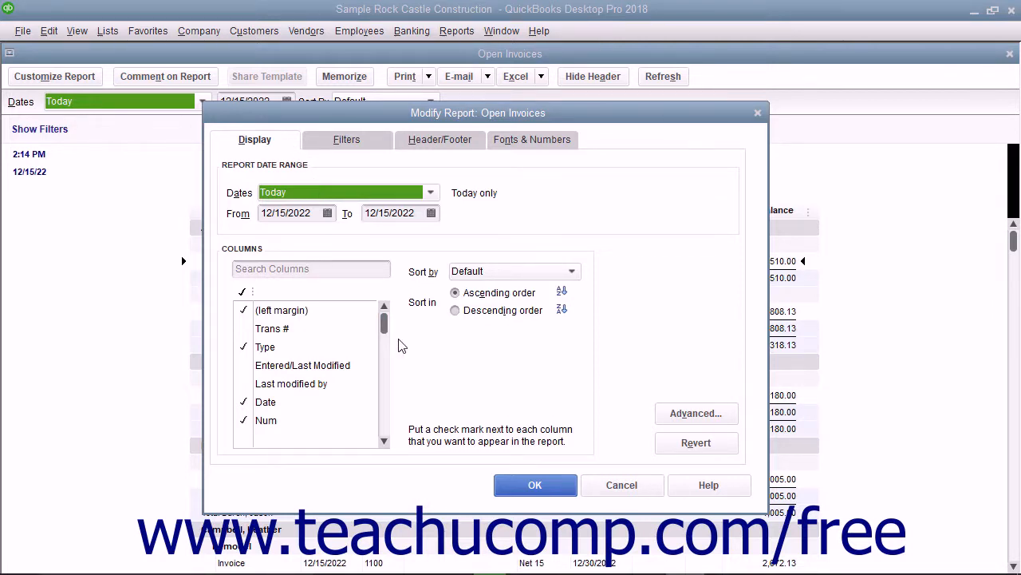
{"action": "left_click", "coordinate": [359, 142]}
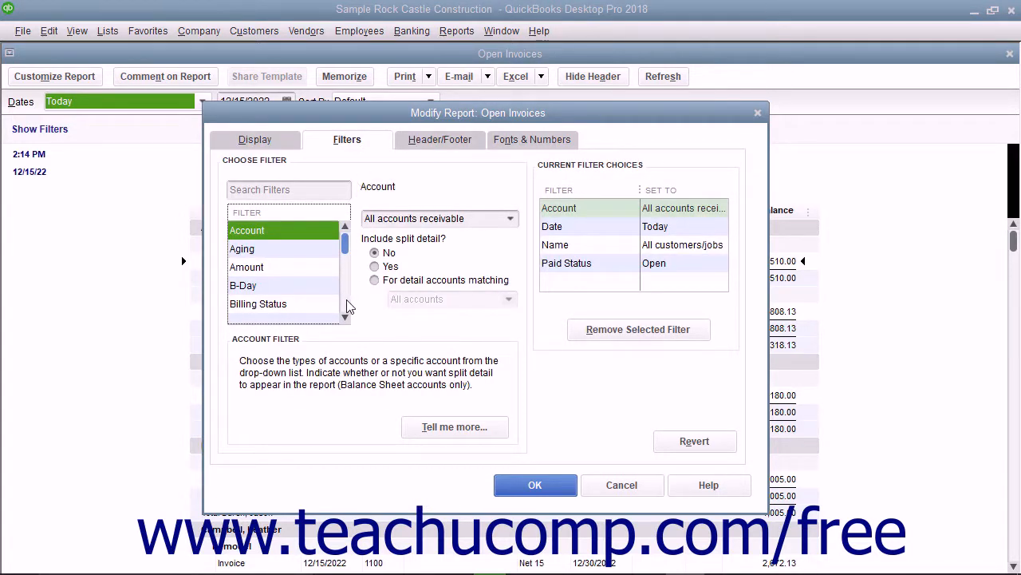
{"action": "left_click", "coordinate": [274, 146]}
{"action": "left_click", "coordinate": [324, 149]}
{"action": "left_click", "coordinate": [429, 137]}
{"action": "left_click", "coordinate": [503, 142]}
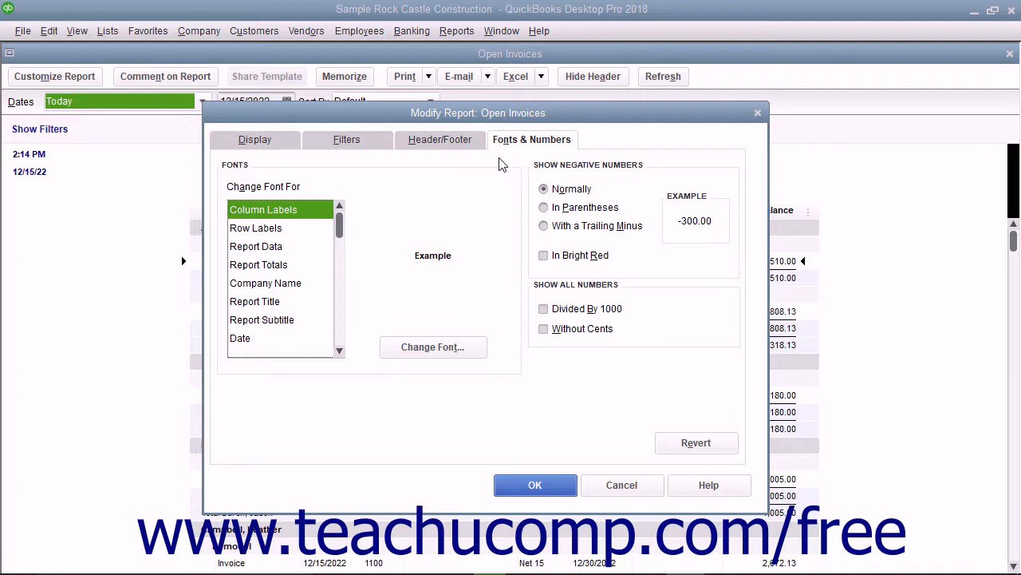
Review the preset date ranges available in the Open Invoices report's display settings
{"action": "left_click", "coordinate": [249, 142]}
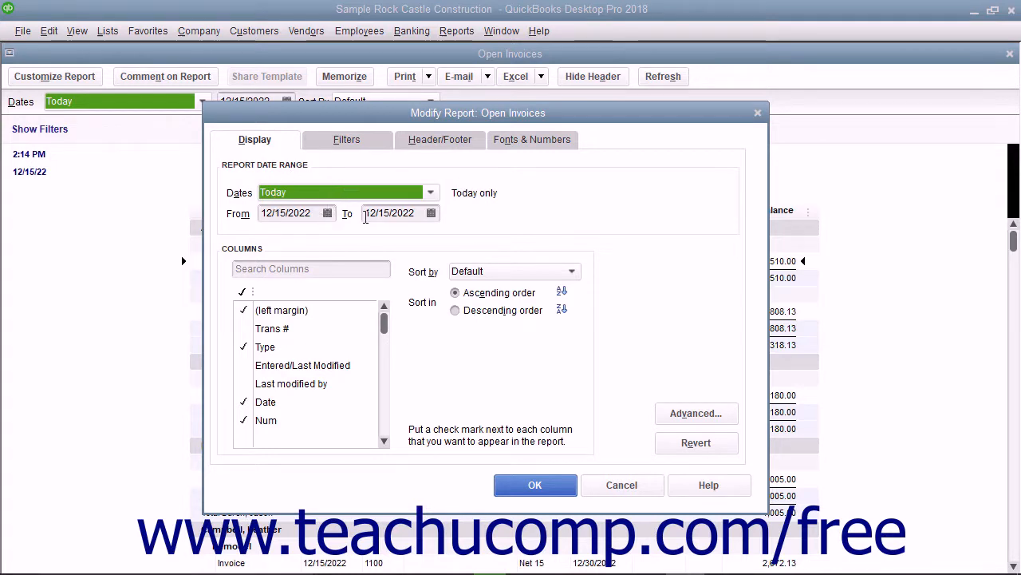
{"action": "left_click", "coordinate": [430, 194]}
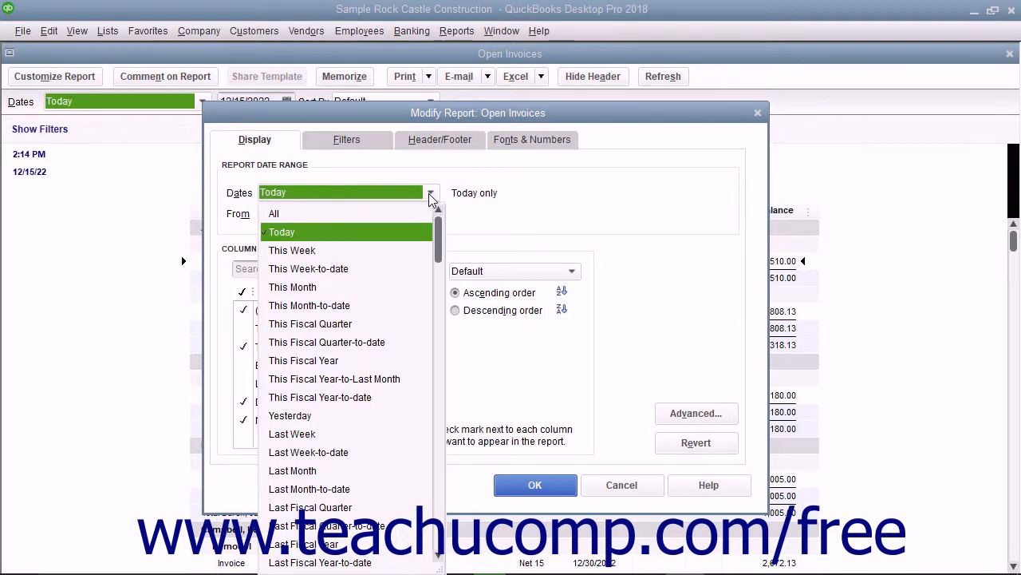
{"action": "left_click", "coordinate": [429, 198]}
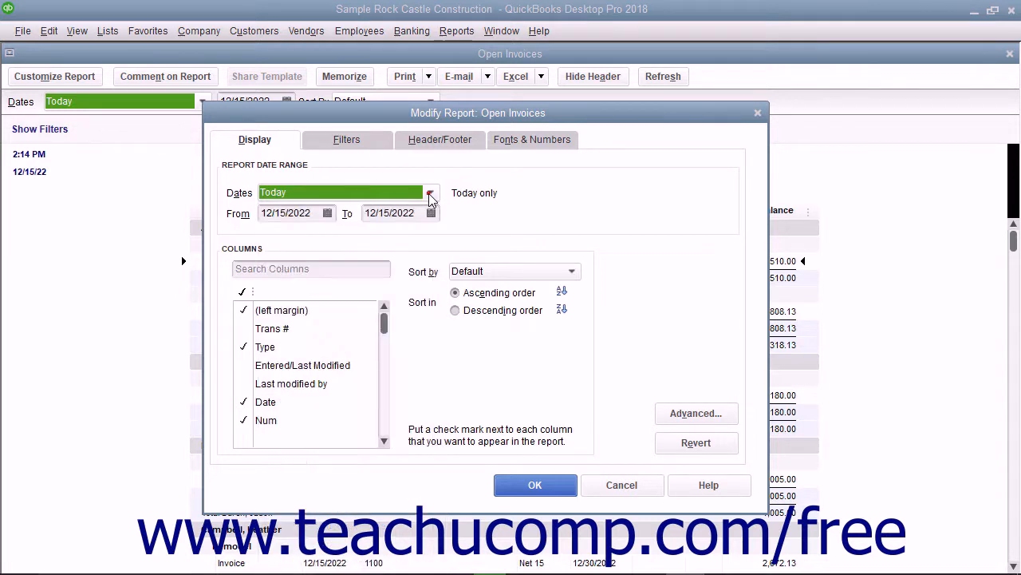
{"action": "left_click", "coordinate": [246, 217]}
Add the Clr column to the Open Invoices report and remove the Class column
{"action": "scroll", "coordinate": [283, 400], "scroll_direction": "down", "scroll_amount": 1}
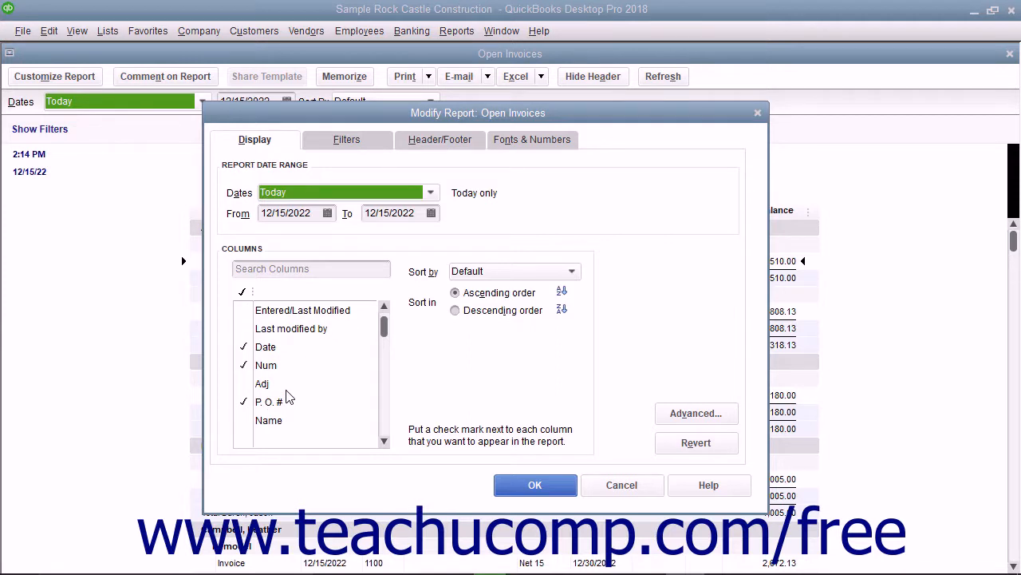
{"action": "scroll", "coordinate": [289, 399], "scroll_direction": "down", "scroll_amount": 5}
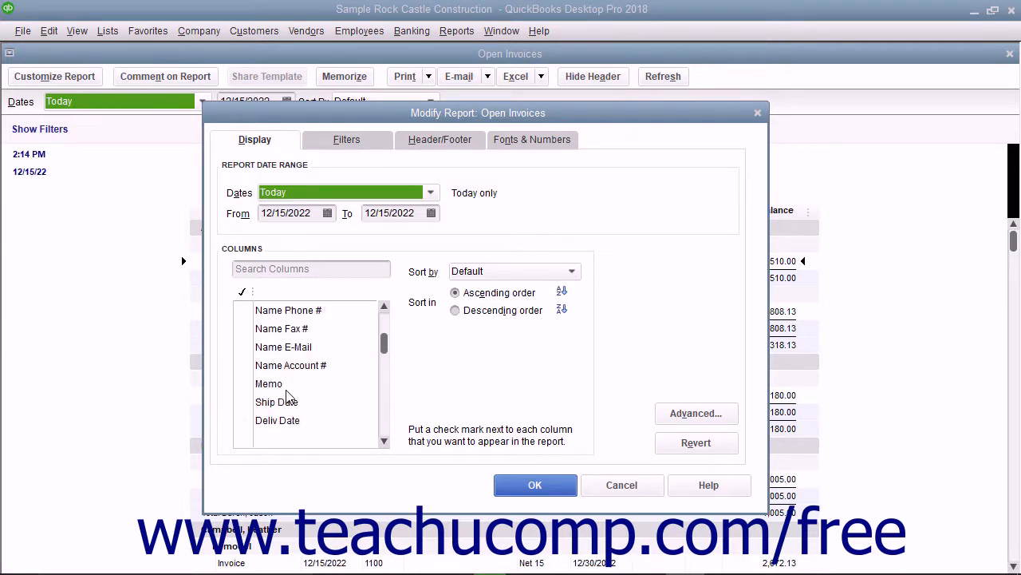
{"action": "scroll", "coordinate": [289, 399], "scroll_direction": "down", "scroll_amount": 5}
{"action": "left_click", "coordinate": [244, 402]}
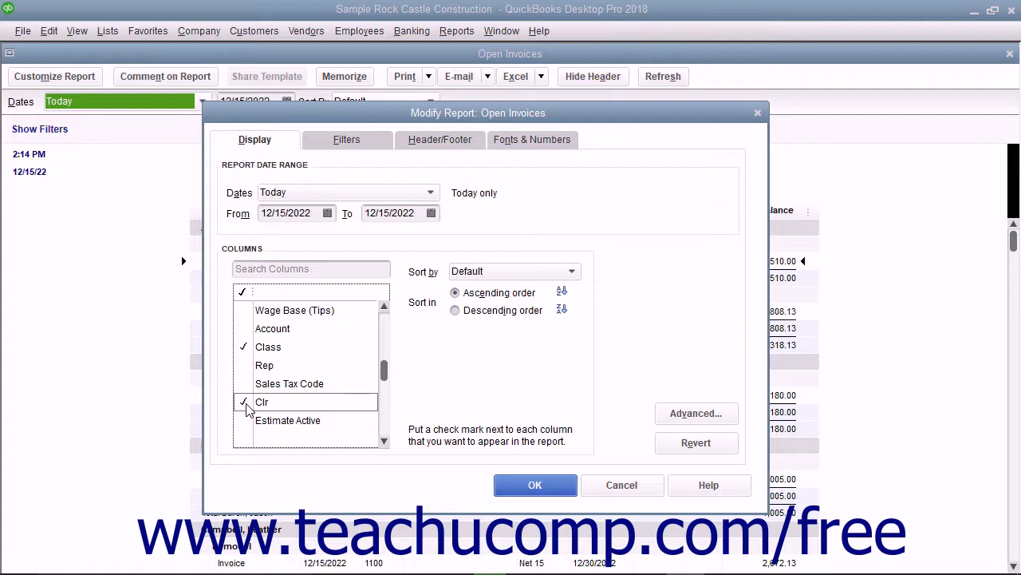
{"action": "left_click", "coordinate": [250, 354]}
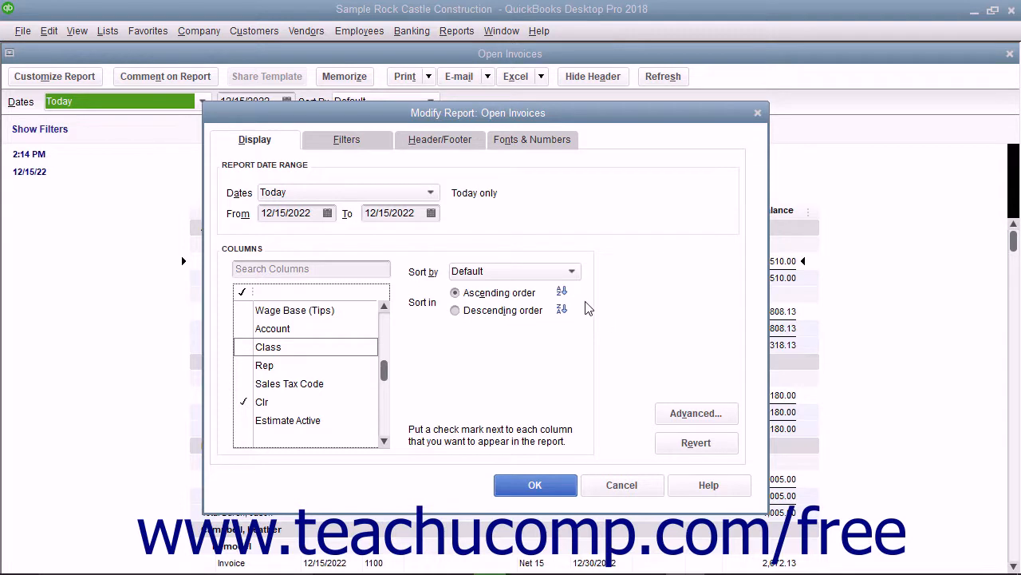
Sort the Open Invoices report by Default in ascending order
{"action": "left_click", "coordinate": [569, 273]}
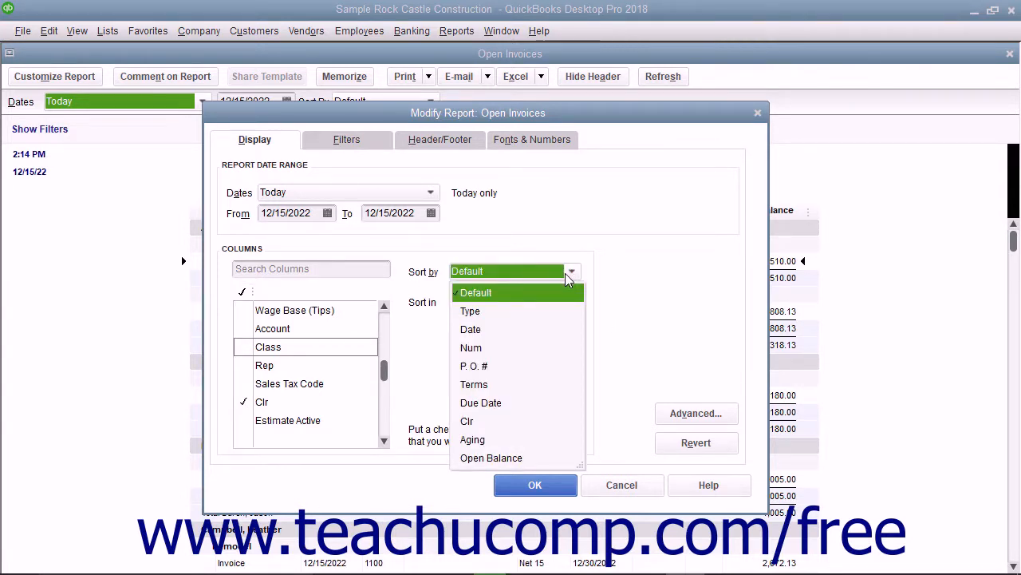
{"action": "left_click", "coordinate": [548, 295]}
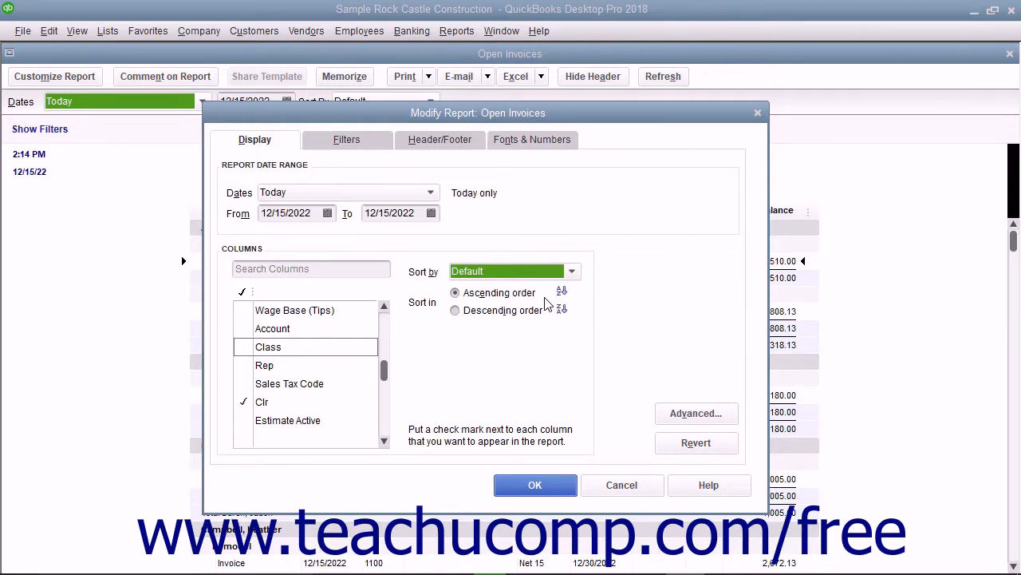
{"action": "left_click", "coordinate": [501, 295]}
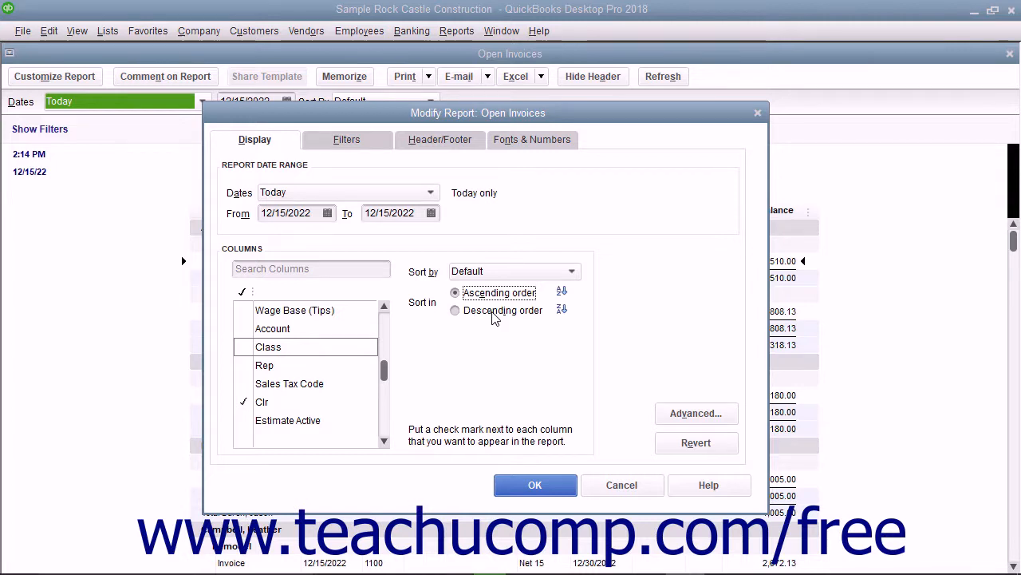
Accept the advanced options with In Use and Current (faster), and discard the Open Invoices report modifications
{"action": "left_click", "coordinate": [672, 416]}
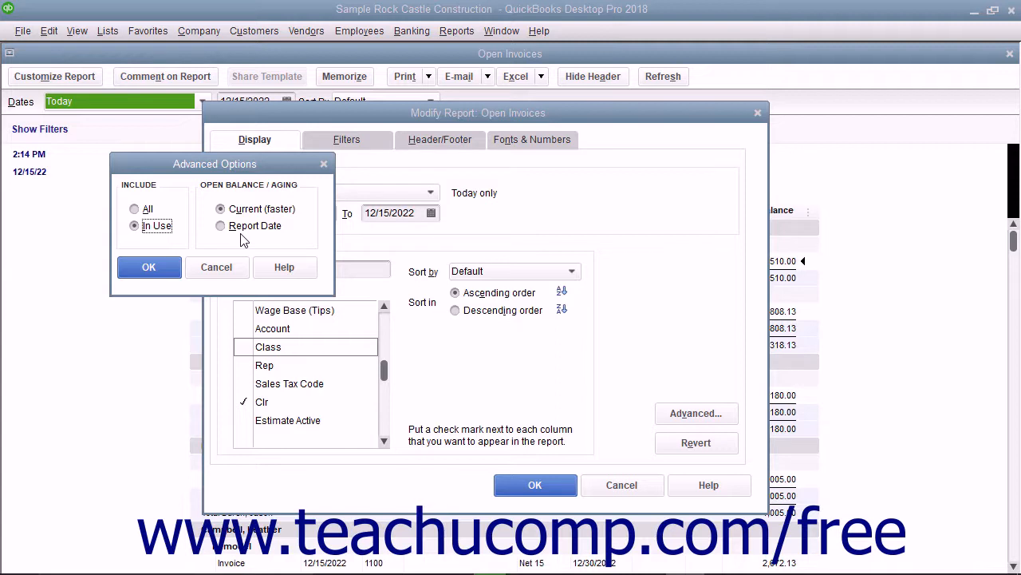
{"action": "left_click", "coordinate": [149, 267]}
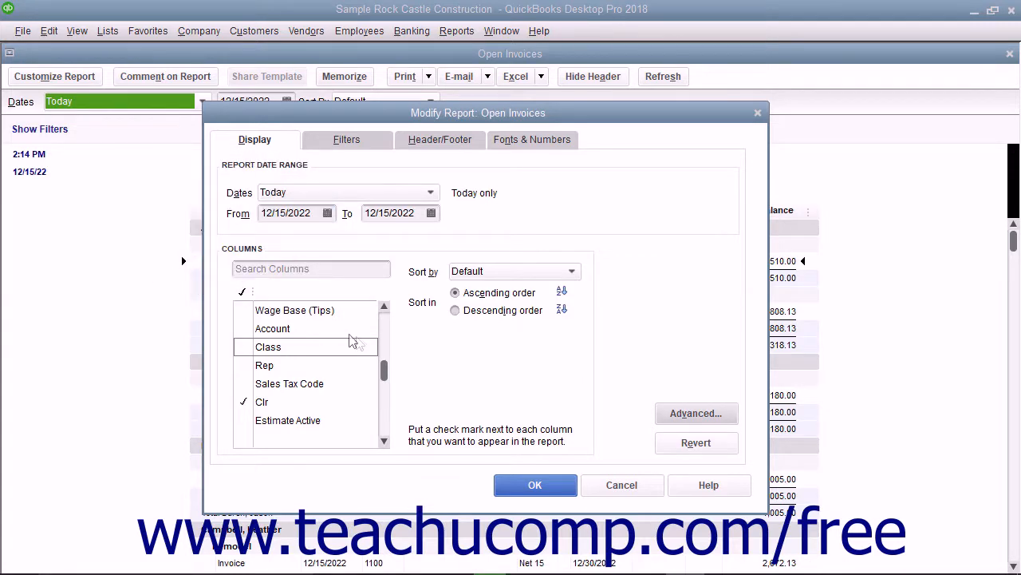
{"action": "left_click", "coordinate": [621, 484]}
Start a new custom summary report
{"action": "left_click", "coordinate": [456, 30]}
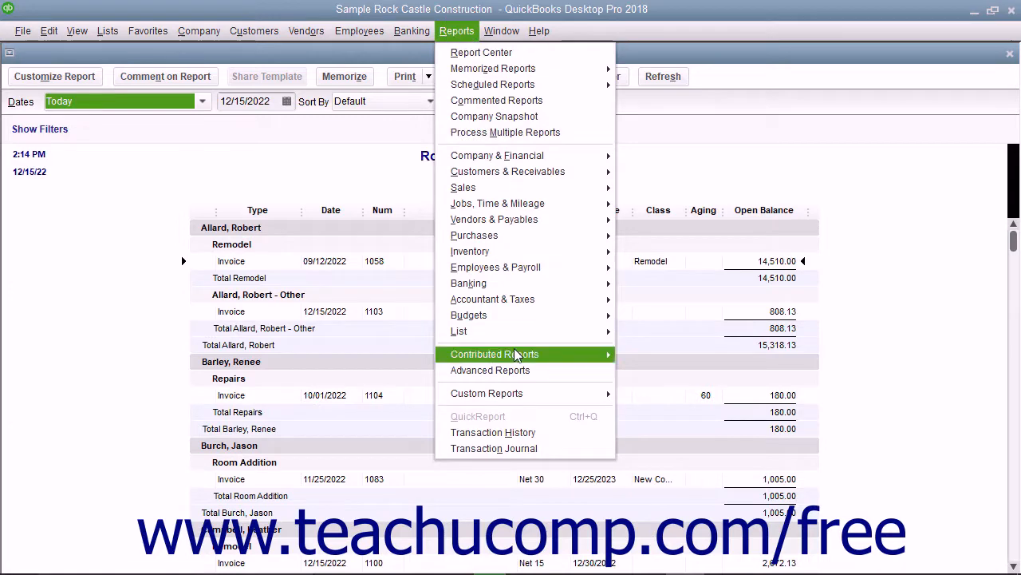
{"action": "mouse_move", "coordinate": [518, 393]}
{"action": "left_click", "coordinate": [644, 411]}
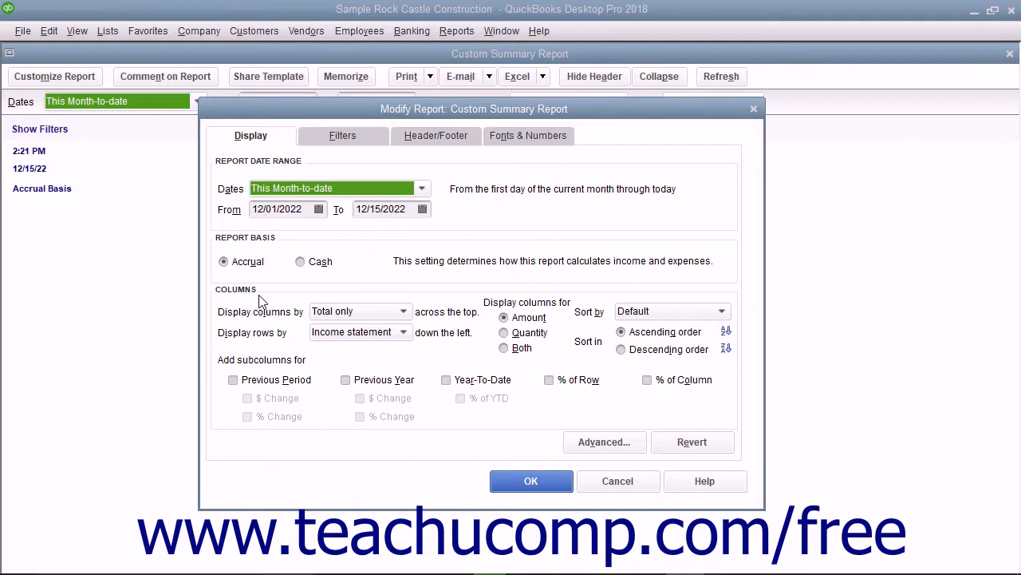
Display the summary report's columns by Total only and its rows by Balance sheet, keeping the Default sorting
{"action": "left_click", "coordinate": [343, 311]}
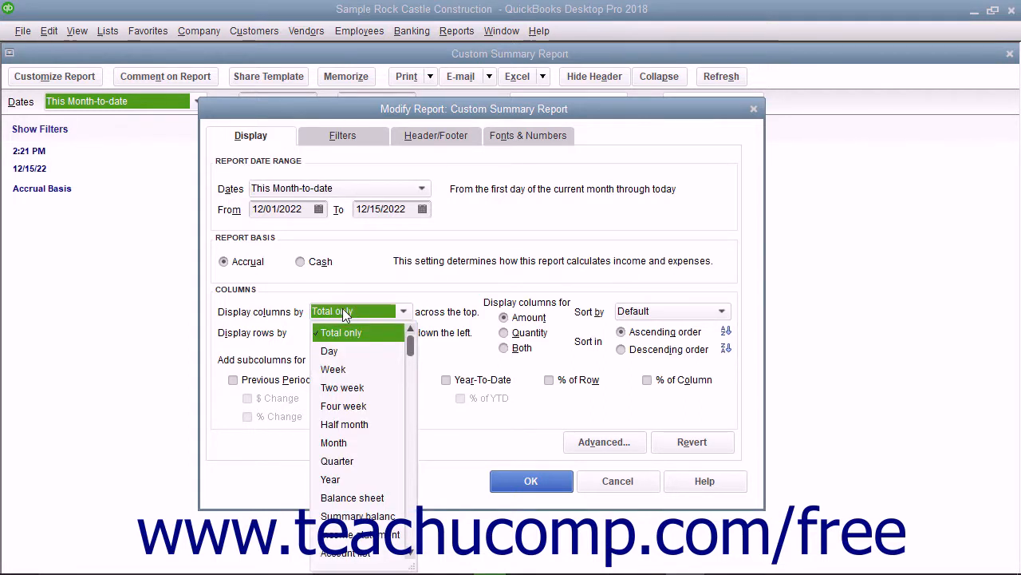
{"action": "left_click", "coordinate": [358, 337]}
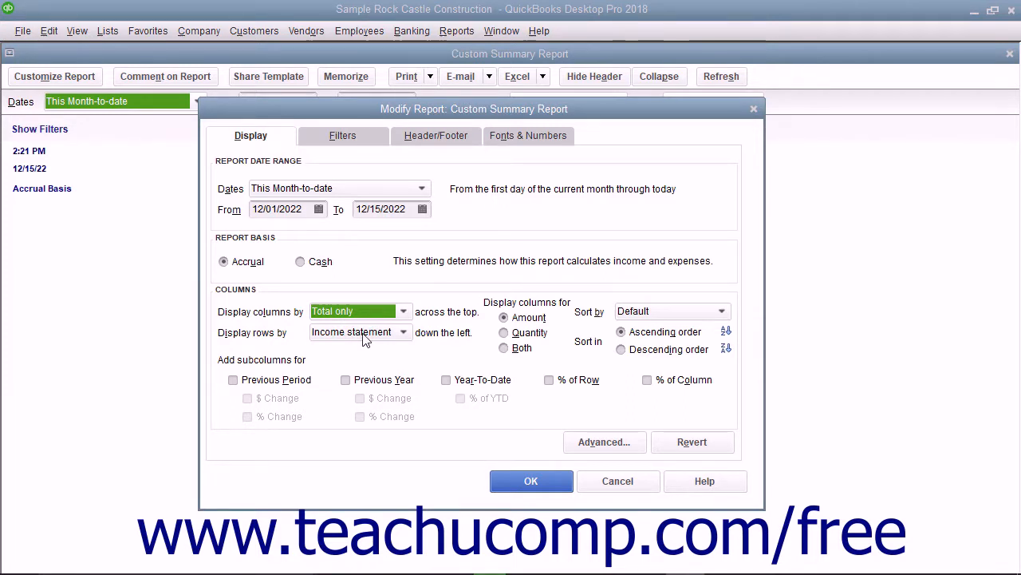
{"action": "left_click", "coordinate": [363, 339]}
{"action": "left_click", "coordinate": [359, 355]}
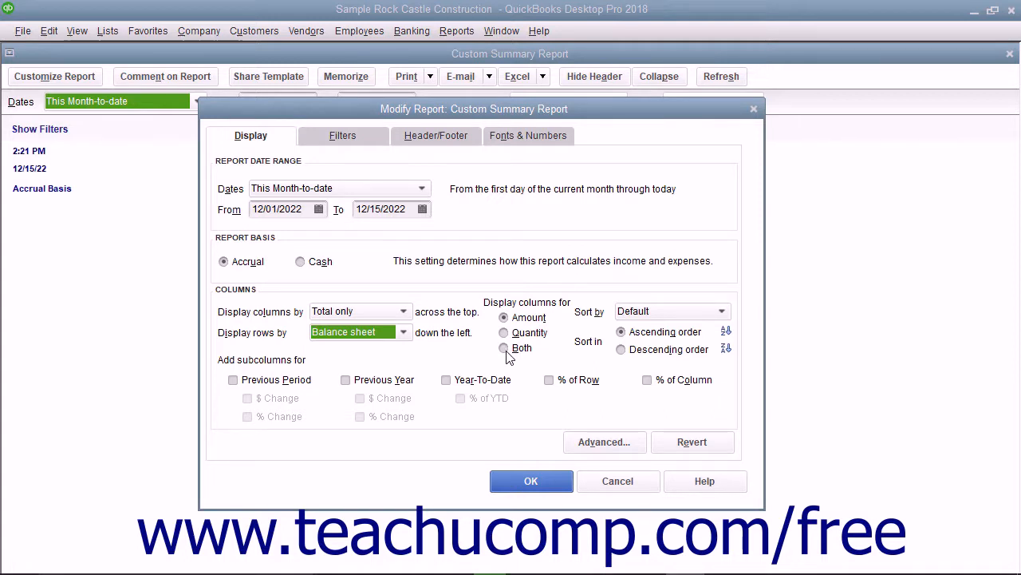
{"action": "left_click", "coordinate": [635, 311]}
{"action": "left_click", "coordinate": [636, 310]}
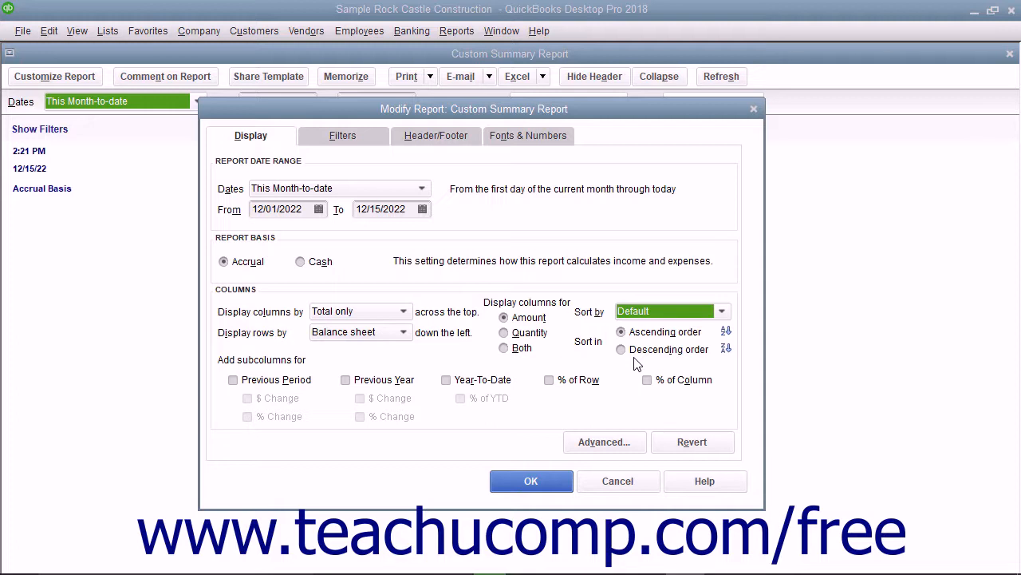
Add Previous Period subcolumns with $ Change and % Change to the custom summary report
{"action": "left_click", "coordinate": [233, 380]}
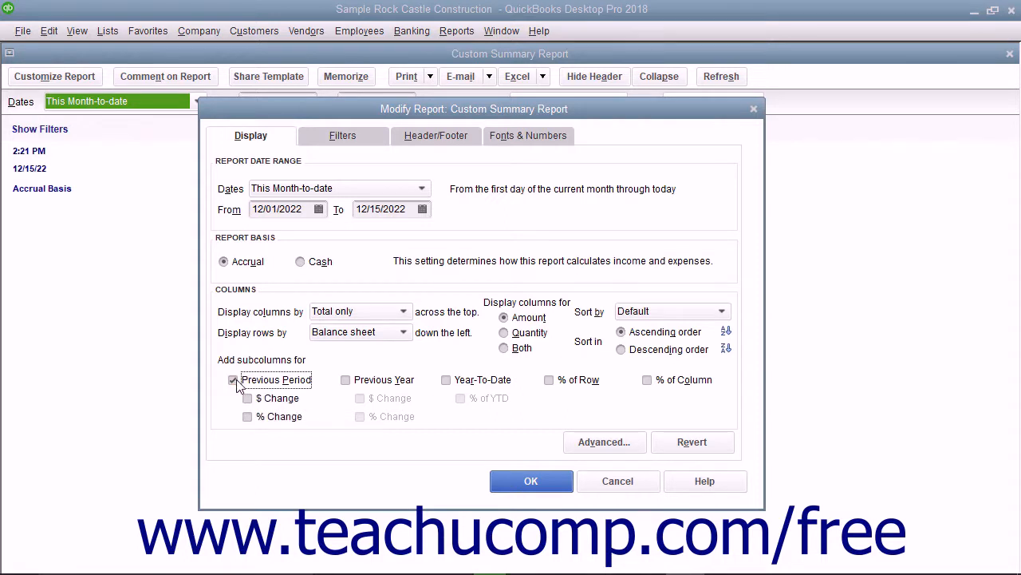
{"action": "left_click", "coordinate": [247, 399]}
{"action": "left_click", "coordinate": [248, 416]}
Try the All and Non-zero column display choices in the advanced options, and accept the options with Active columns
{"action": "left_click", "coordinate": [591, 448]}
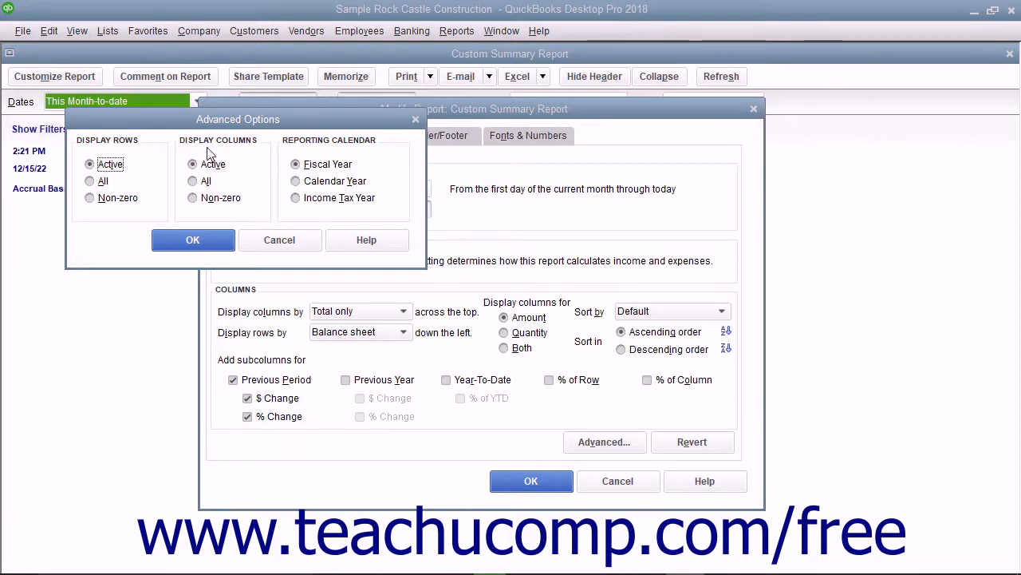
{"action": "left_click", "coordinate": [209, 171]}
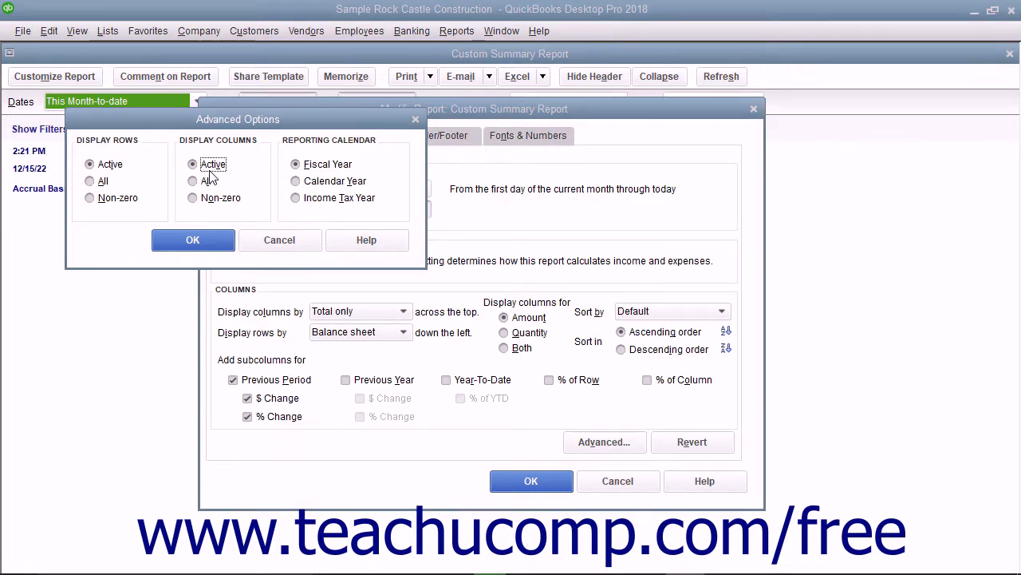
{"action": "left_click", "coordinate": [204, 183]}
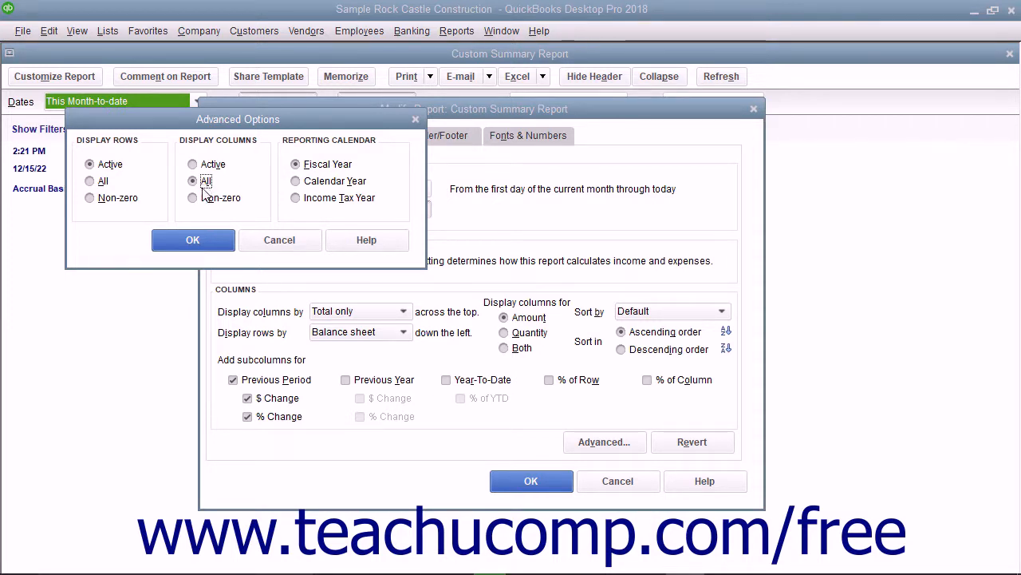
{"action": "left_click", "coordinate": [200, 206]}
{"action": "left_click", "coordinate": [200, 206]}
{"action": "left_click", "coordinate": [206, 166]}
{"action": "left_click", "coordinate": [209, 242]}
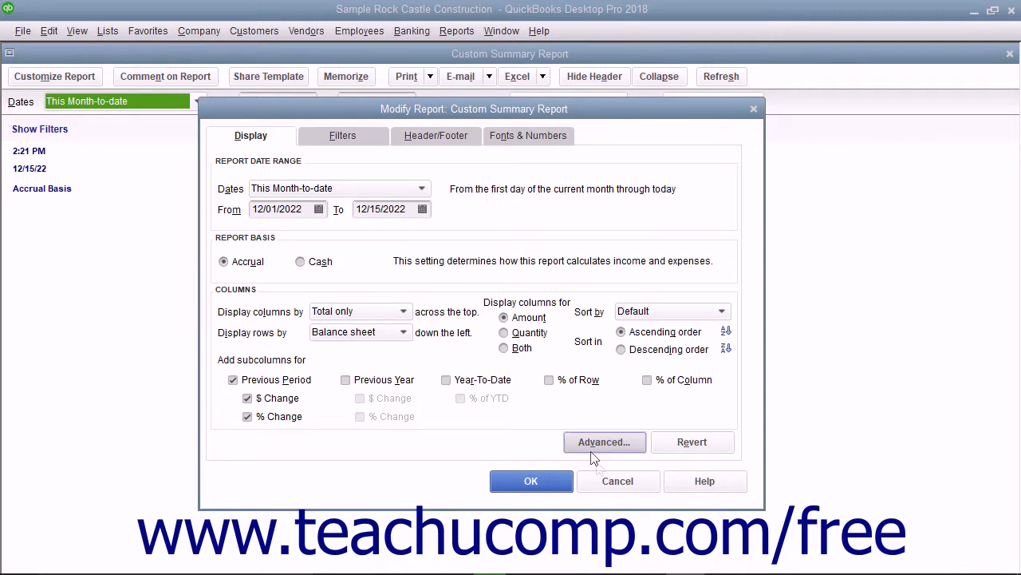
Discard the custom summary report's modifications and close the report
{"action": "left_click", "coordinate": [613, 481]}
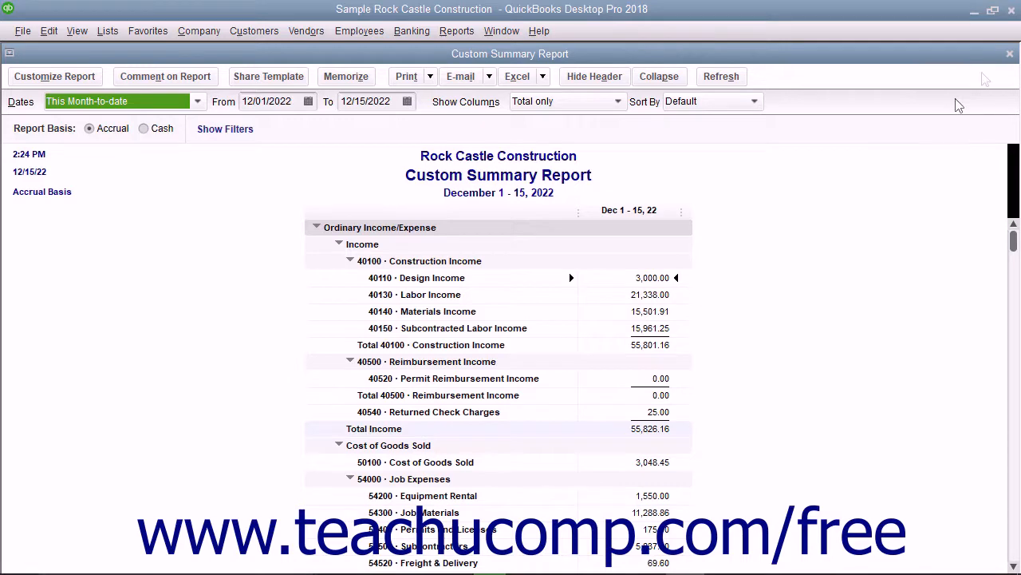
{"action": "left_click", "coordinate": [1011, 54]}
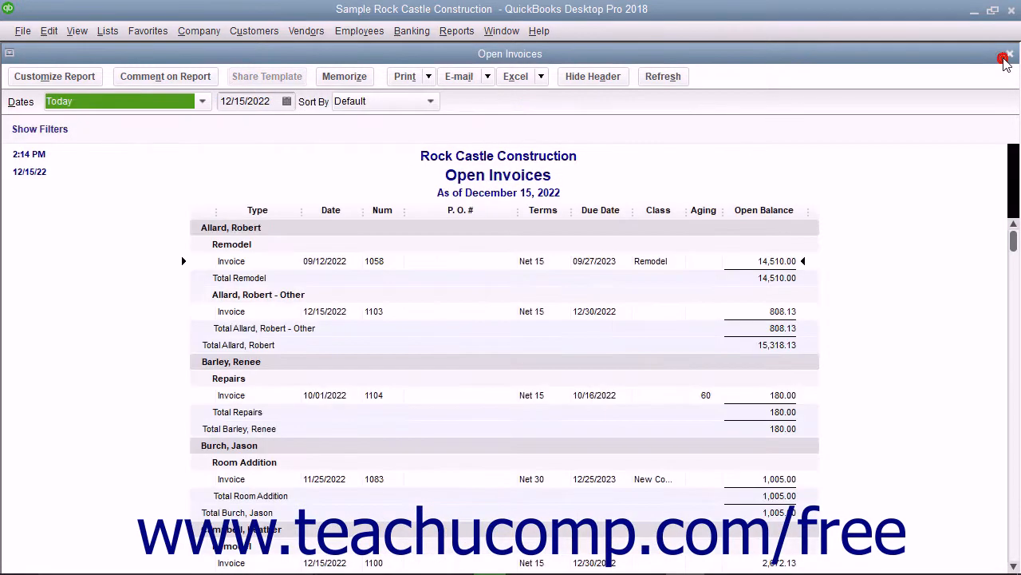
Set the Paid Status filter of the Open Invoices report to Closed
{"action": "left_click", "coordinate": [55, 77]}
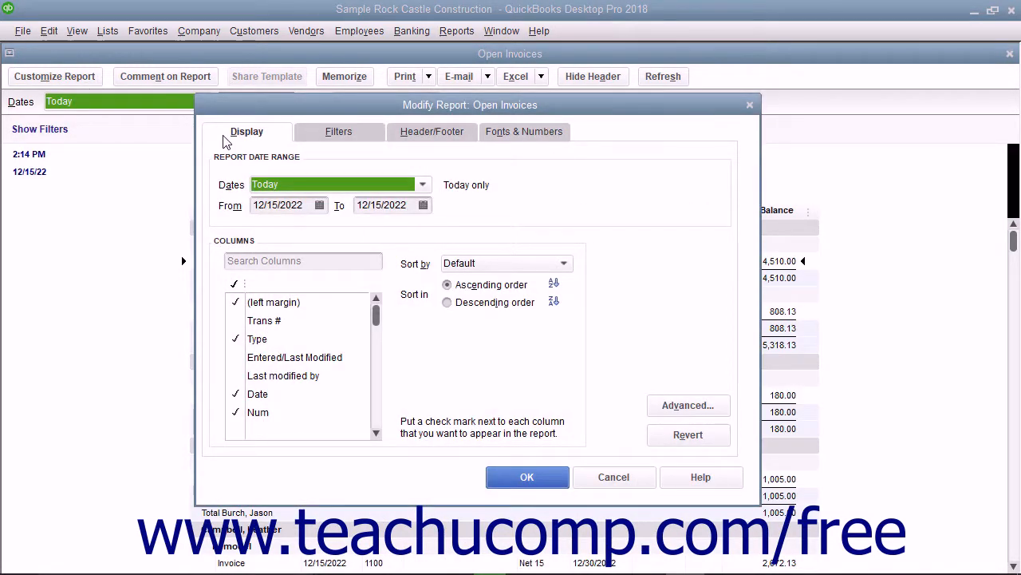
{"action": "left_click", "coordinate": [358, 136]}
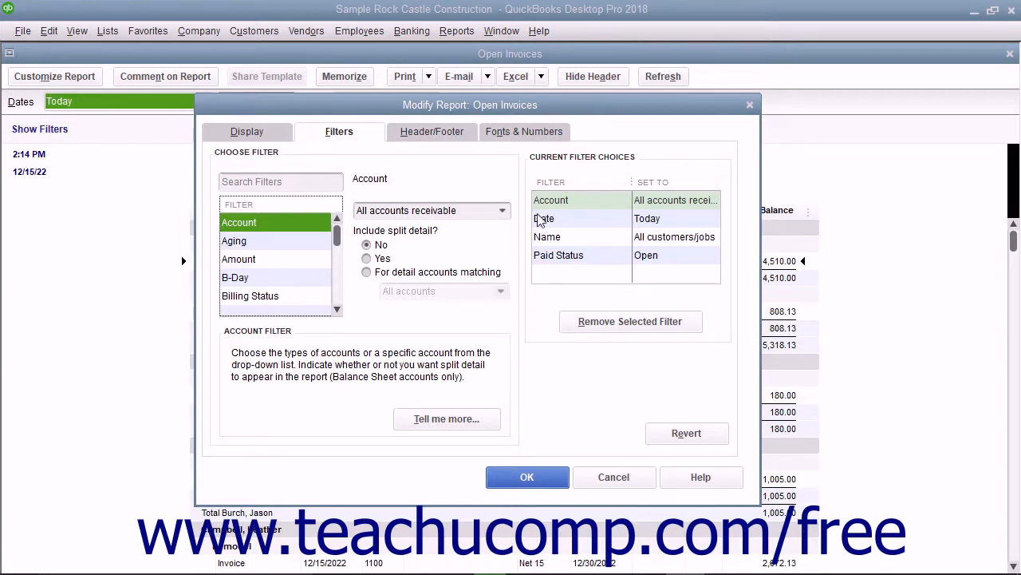
{"action": "left_click", "coordinate": [565, 261]}
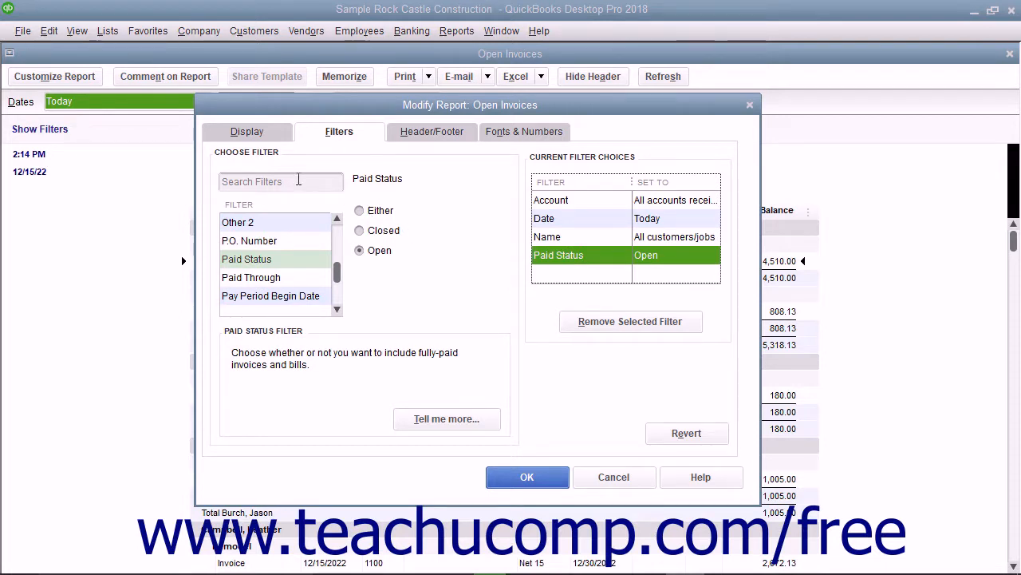
{"action": "left_click", "coordinate": [268, 157]}
{"action": "left_click", "coordinate": [360, 234]}
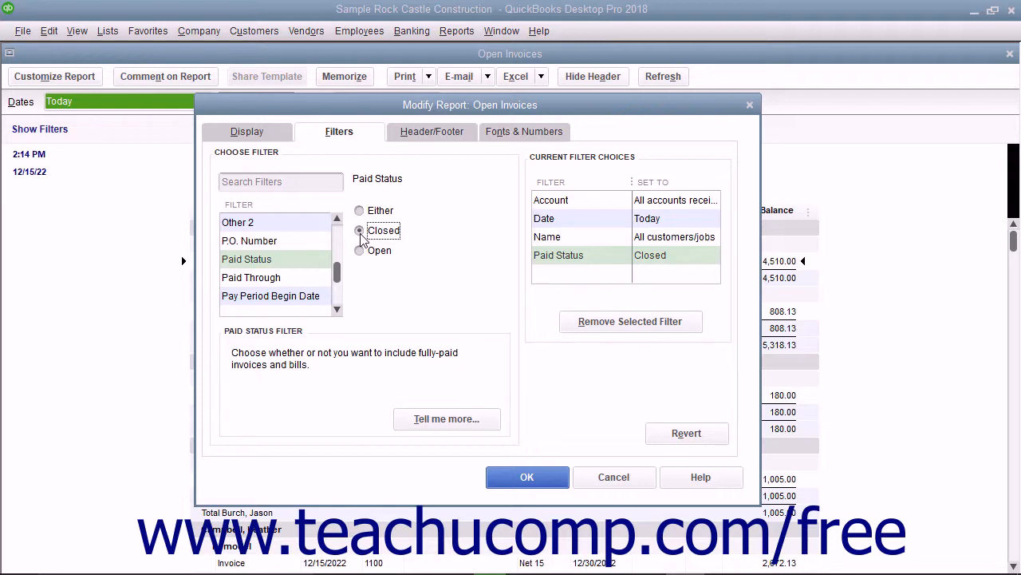
{"action": "left_click", "coordinate": [560, 199]}
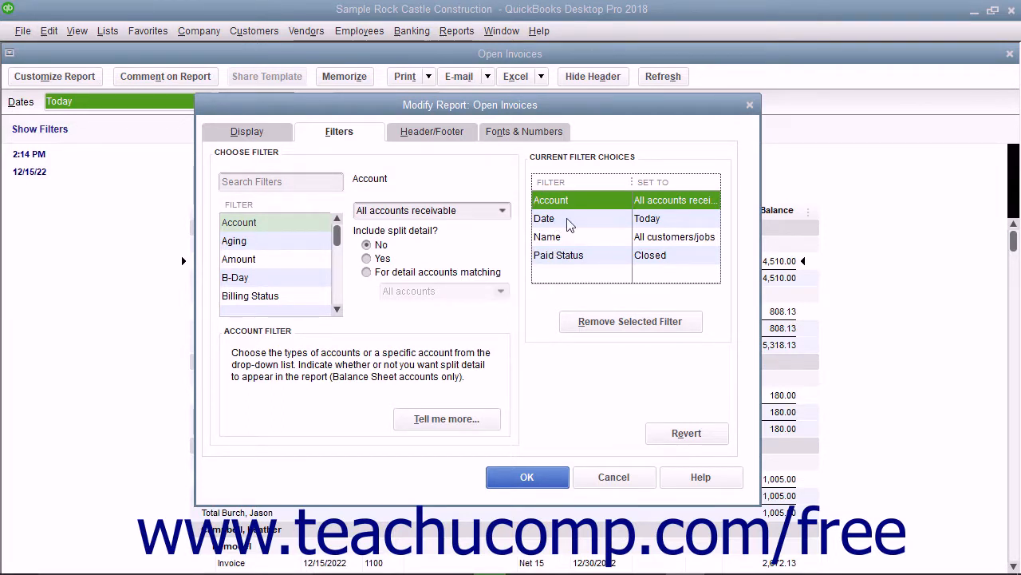
{"action": "left_click", "coordinate": [558, 256]}
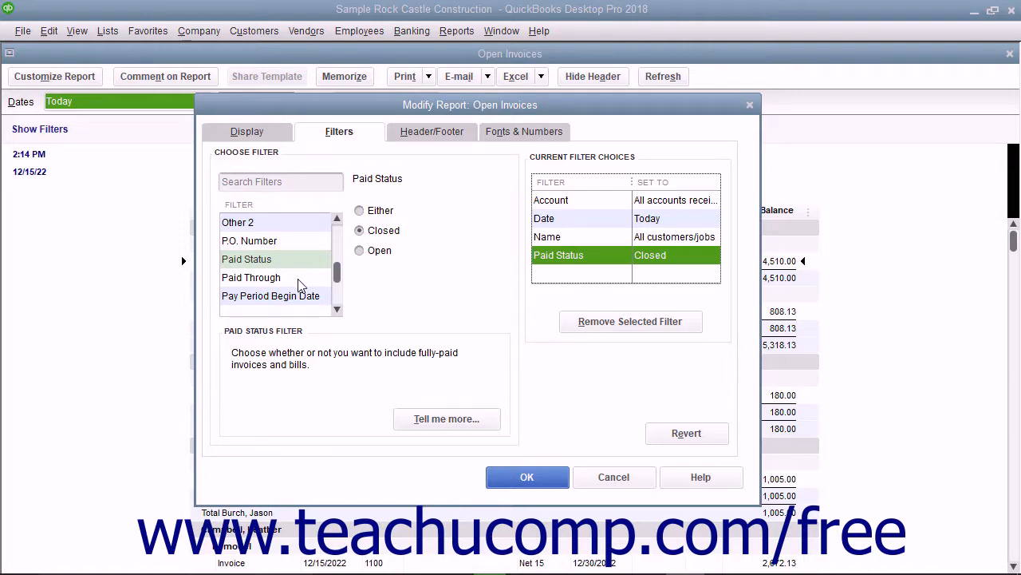
Select the Paid Through filter, look through the available filters, and read the help topic about Paid Through
{"action": "left_click", "coordinate": [263, 278]}
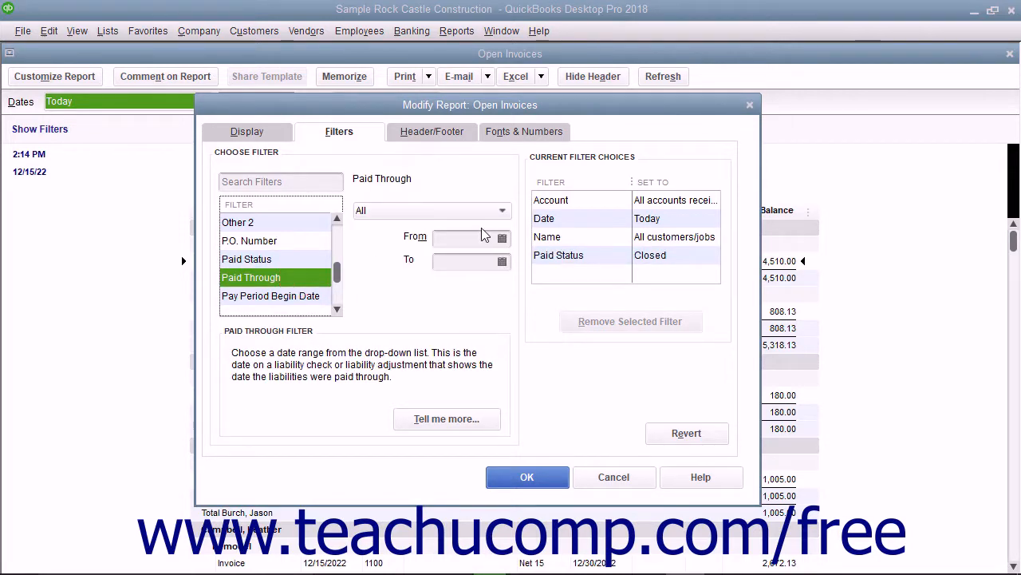
{"action": "left_click", "coordinate": [479, 211]}
{"action": "left_click", "coordinate": [477, 212]}
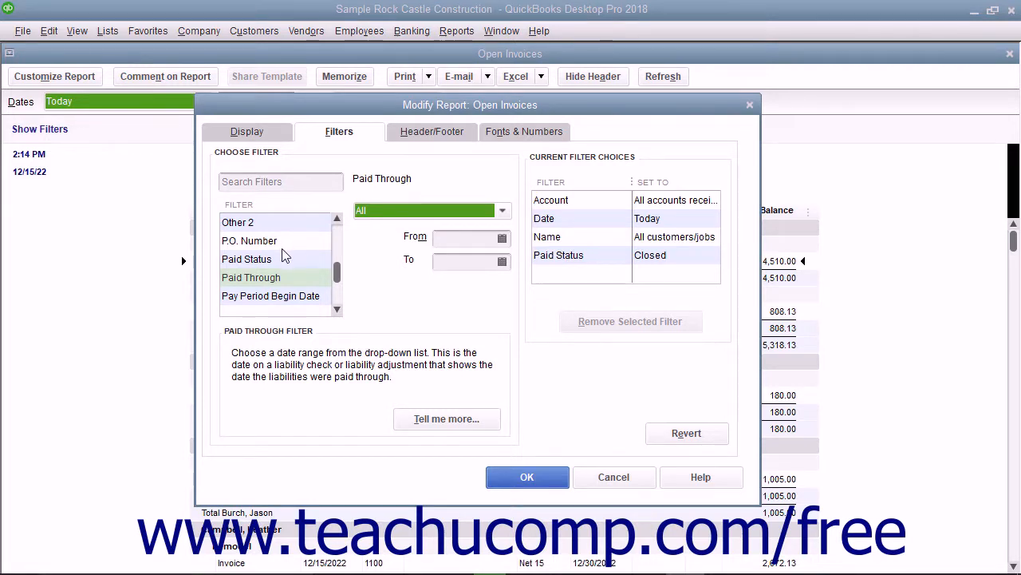
{"action": "scroll", "coordinate": [284, 257], "scroll_direction": "up", "scroll_amount": 2}
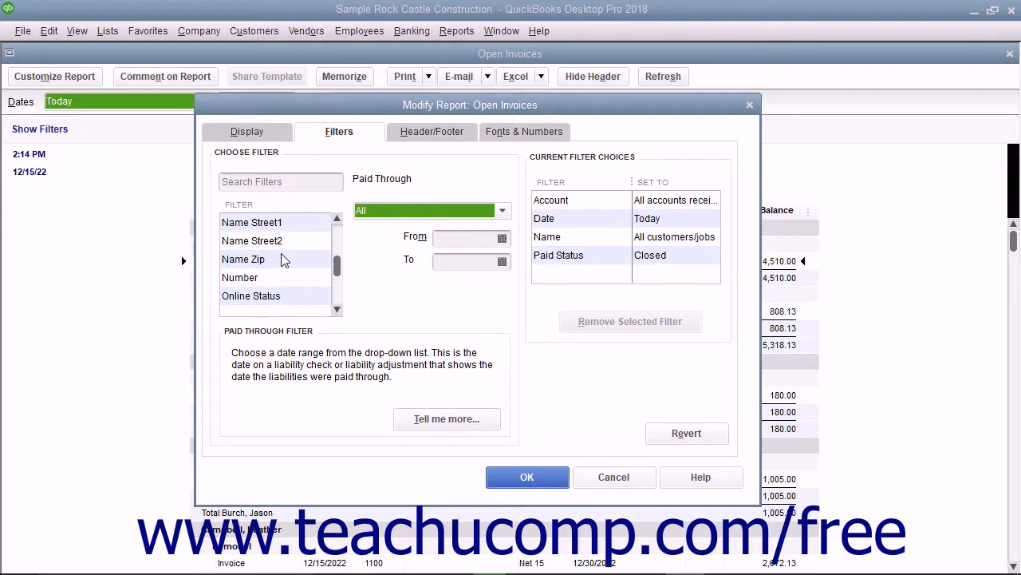
{"action": "left_click", "coordinate": [441, 420]}
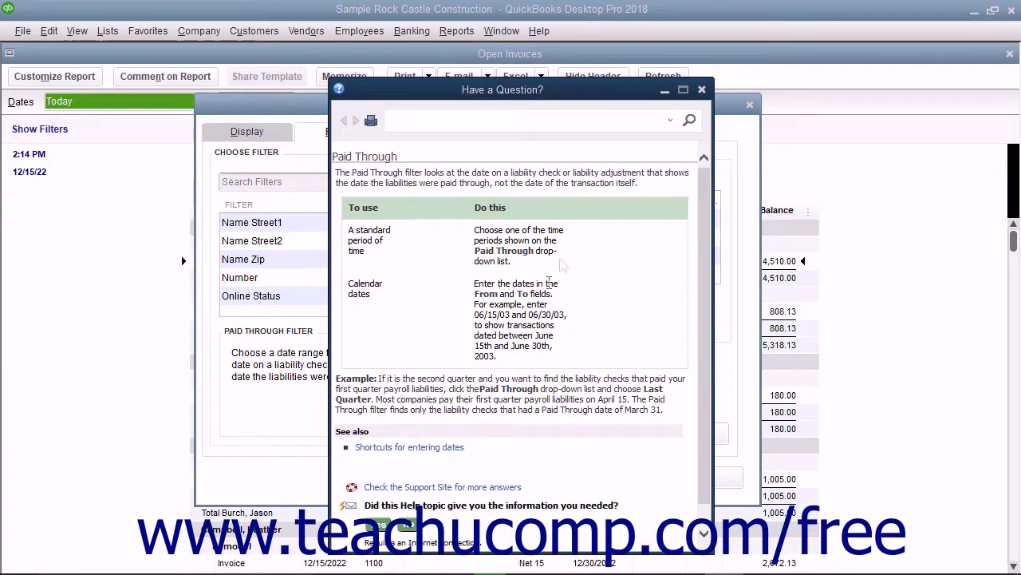
{"action": "left_click", "coordinate": [702, 89]}
Add a Paid Through filter set to Today, and remove it from the current filter choices
{"action": "left_click", "coordinate": [441, 209]}
{"action": "left_click", "coordinate": [438, 250]}
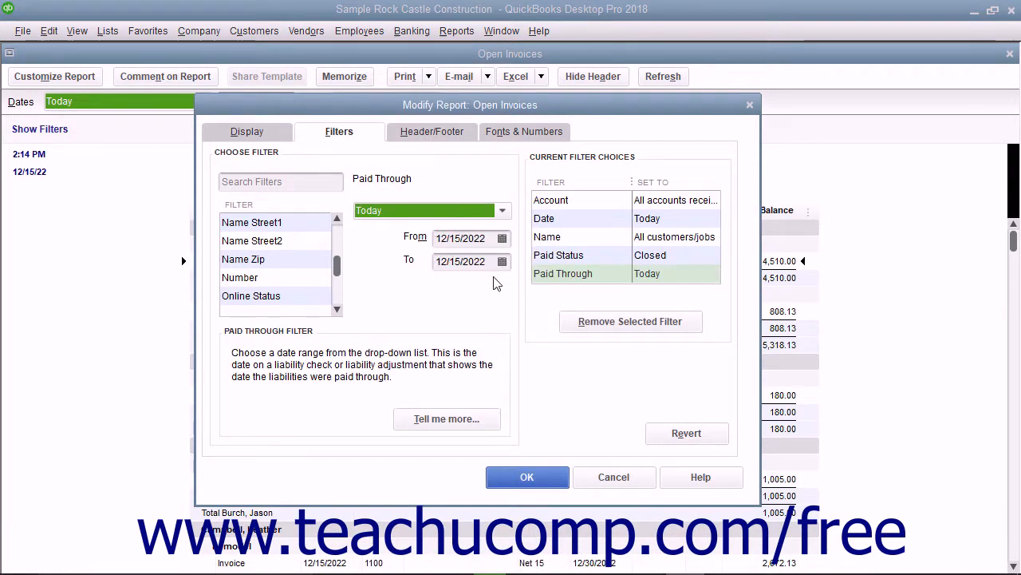
{"action": "left_click", "coordinate": [555, 274]}
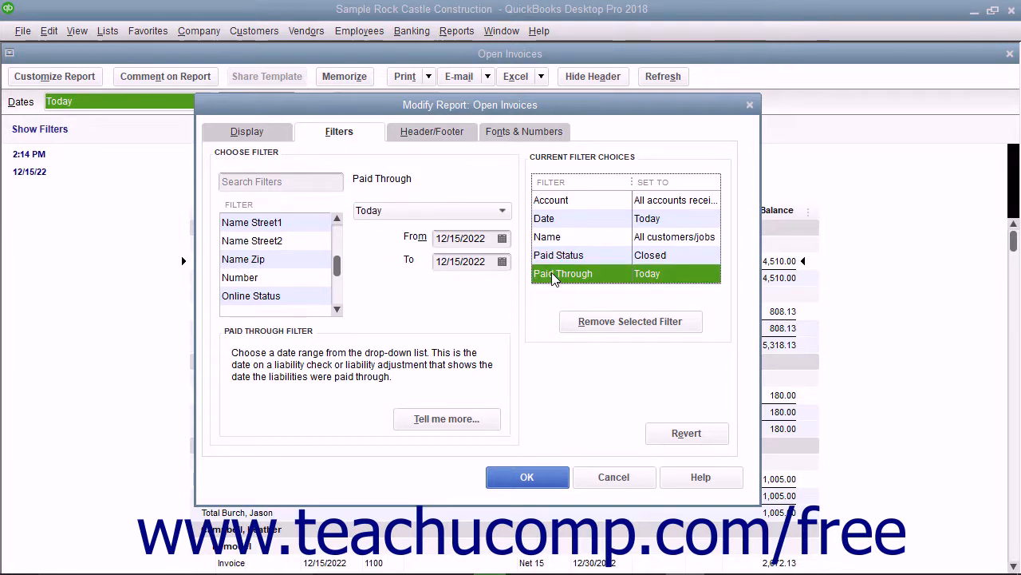
{"action": "left_click", "coordinate": [585, 326]}
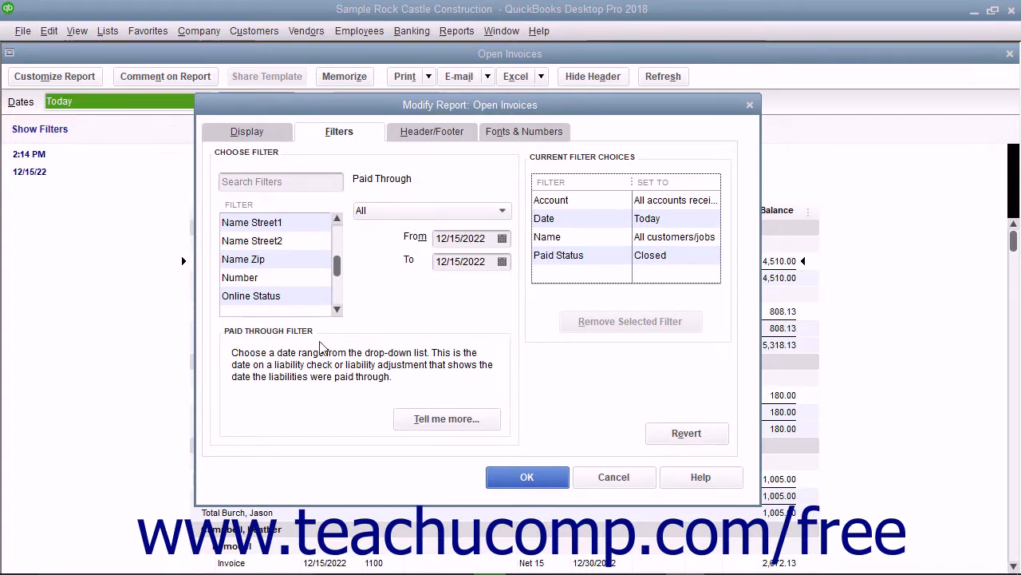
{"action": "left_click", "coordinate": [637, 438]}
Change the report title in the header to "Closed Invoices" and set the page layout alignment to Centered
{"action": "left_click", "coordinate": [446, 132]}
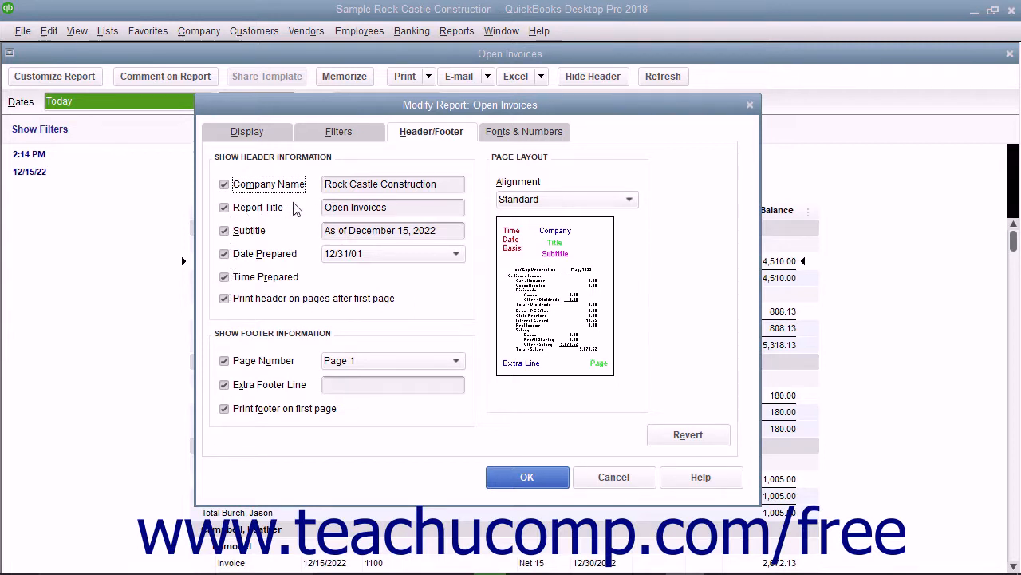
{"action": "left_click", "coordinate": [349, 207]}
{"action": "double_click", "coordinate": [348, 208]}
{"action": "type", "text": "Closed"}
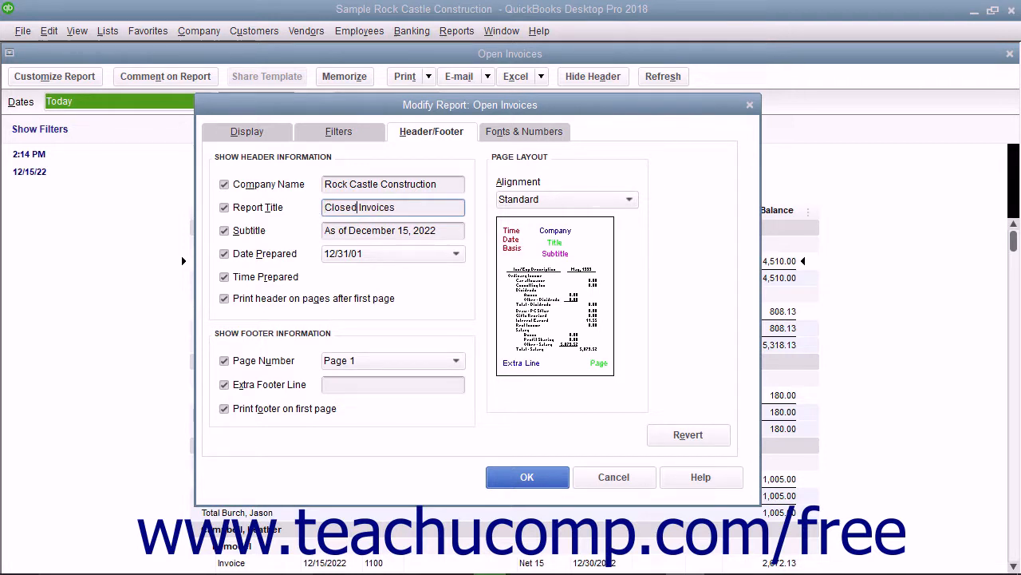
{"action": "left_click", "coordinate": [287, 334]}
{"action": "left_click", "coordinate": [554, 197]}
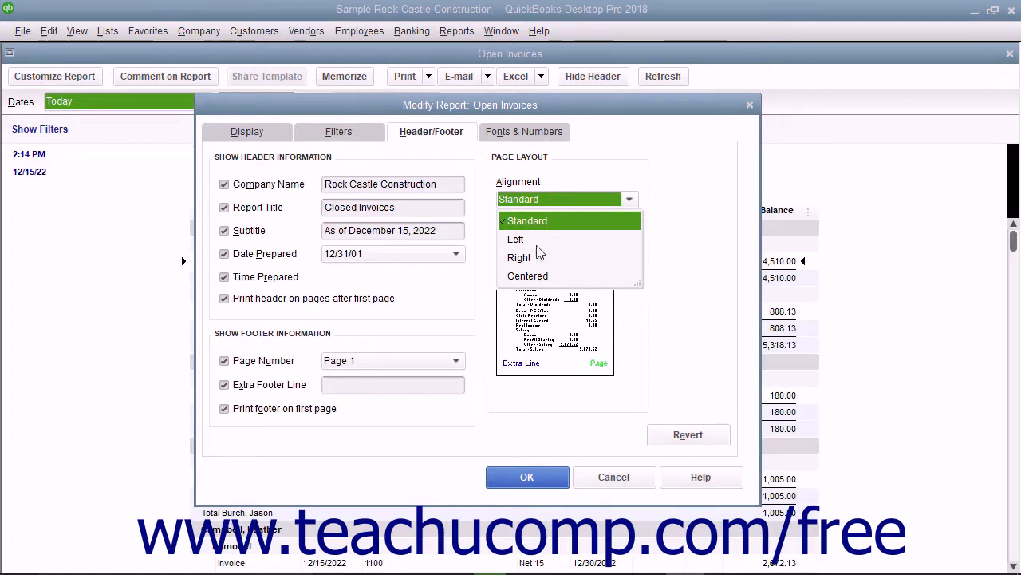
{"action": "left_click", "coordinate": [535, 275]}
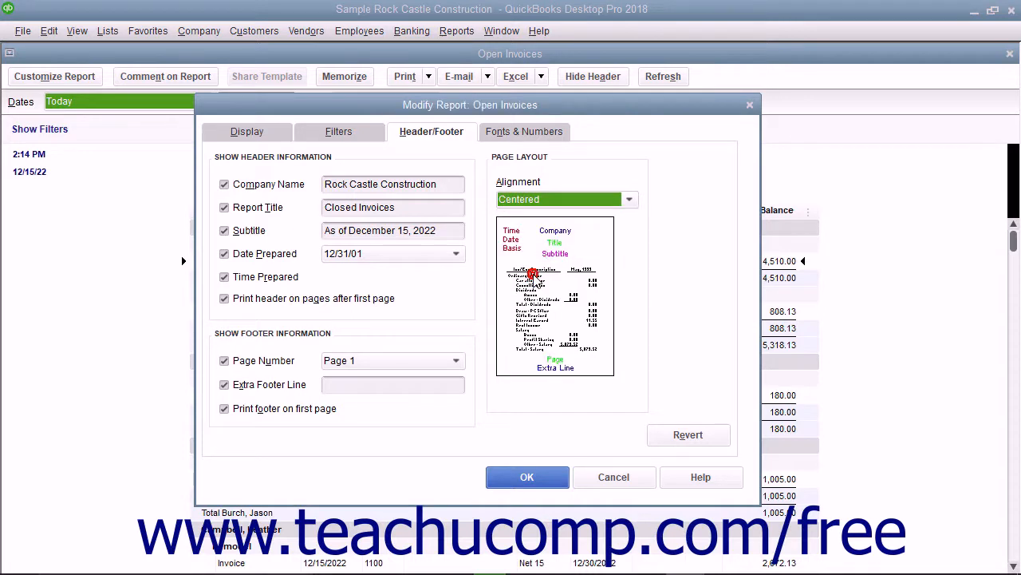
Change the Report Title font color to Red without changing related fonts, and apply the report modifications
{"action": "left_click", "coordinate": [534, 136]}
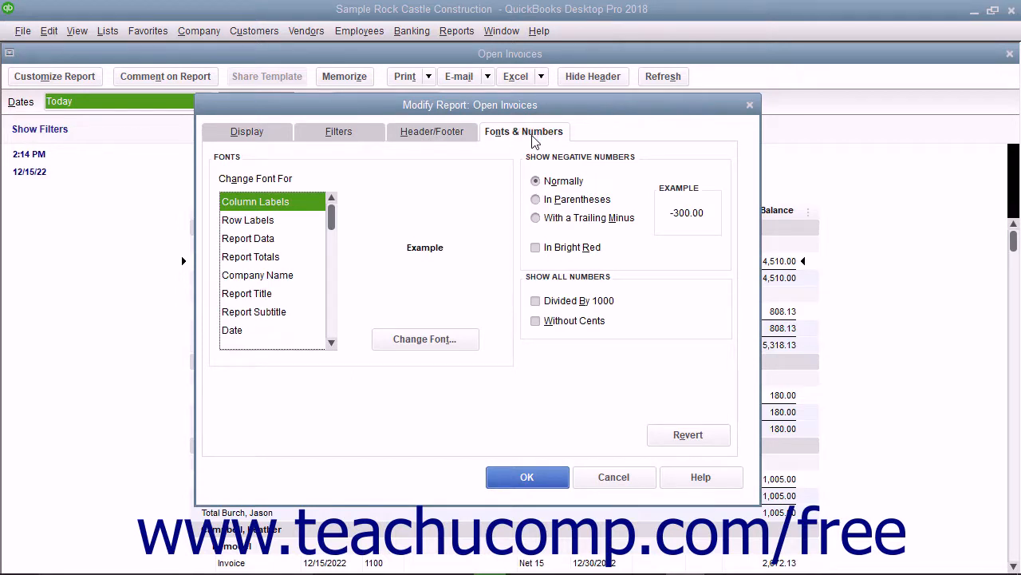
{"action": "left_click", "coordinate": [263, 295]}
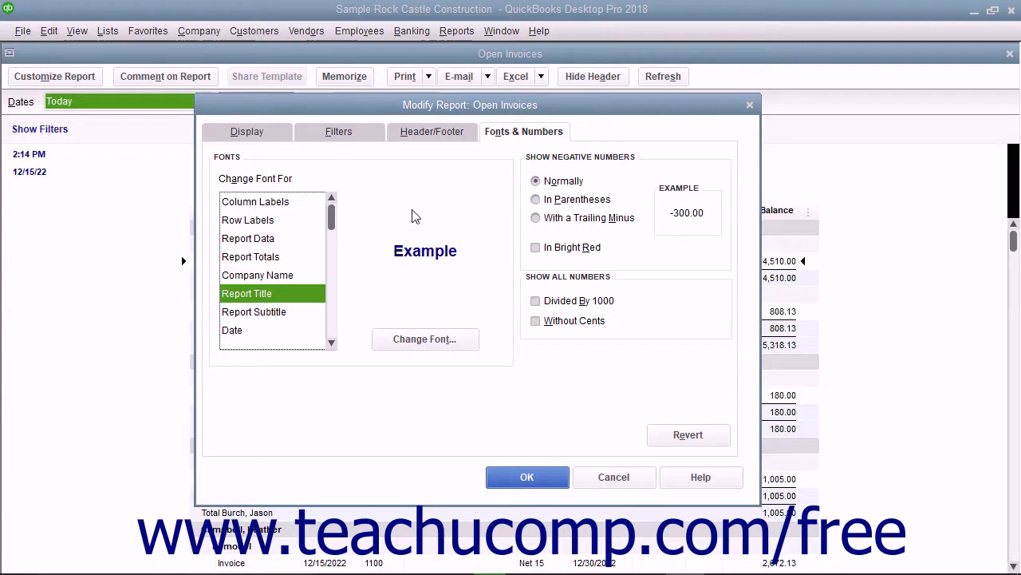
{"action": "left_click", "coordinate": [397, 340]}
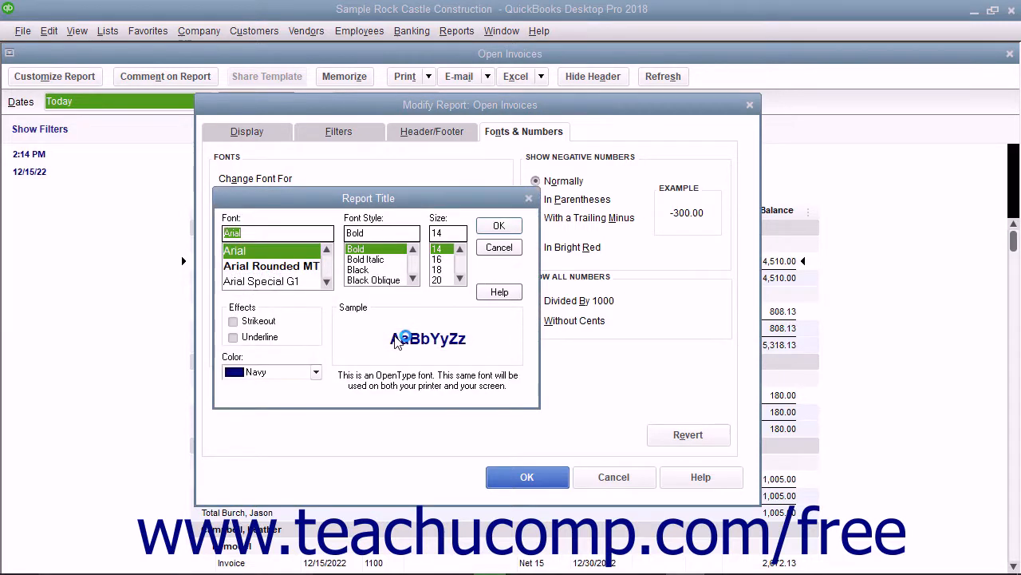
{"action": "left_click", "coordinate": [317, 372]}
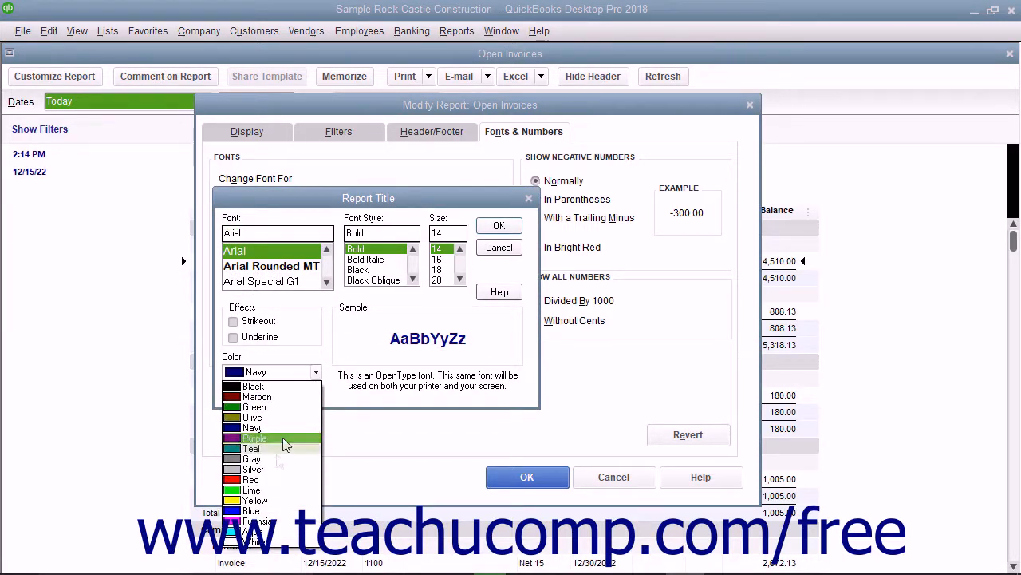
{"action": "left_click", "coordinate": [268, 480]}
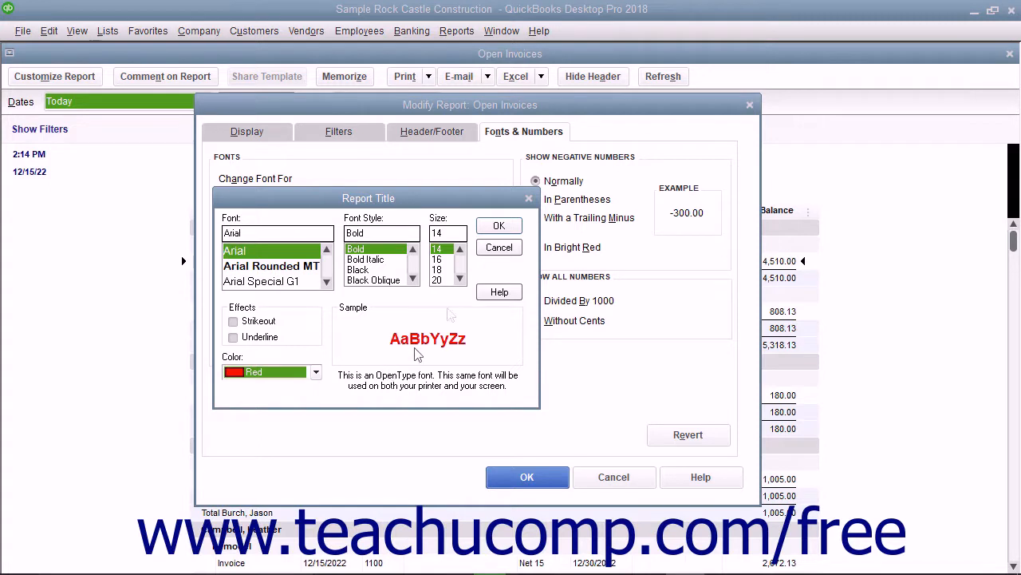
{"action": "left_click", "coordinate": [498, 227]}
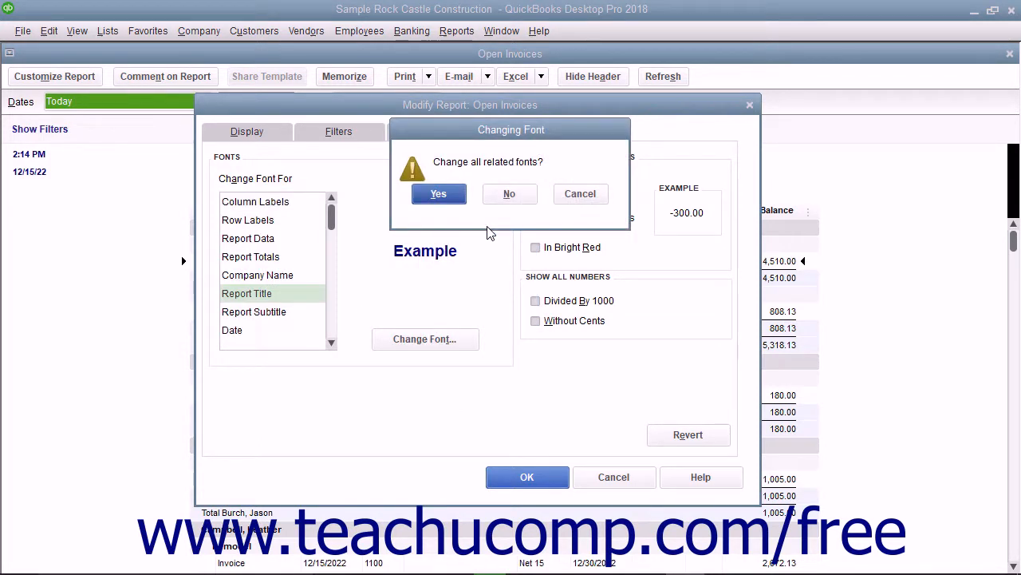
{"action": "left_click", "coordinate": [506, 195]}
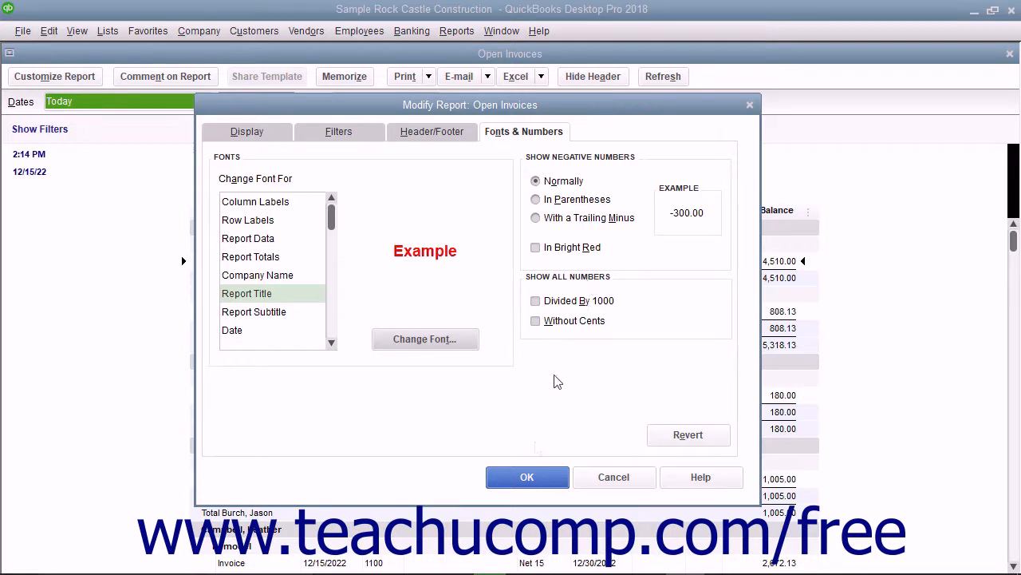
{"action": "left_click", "coordinate": [527, 477]}
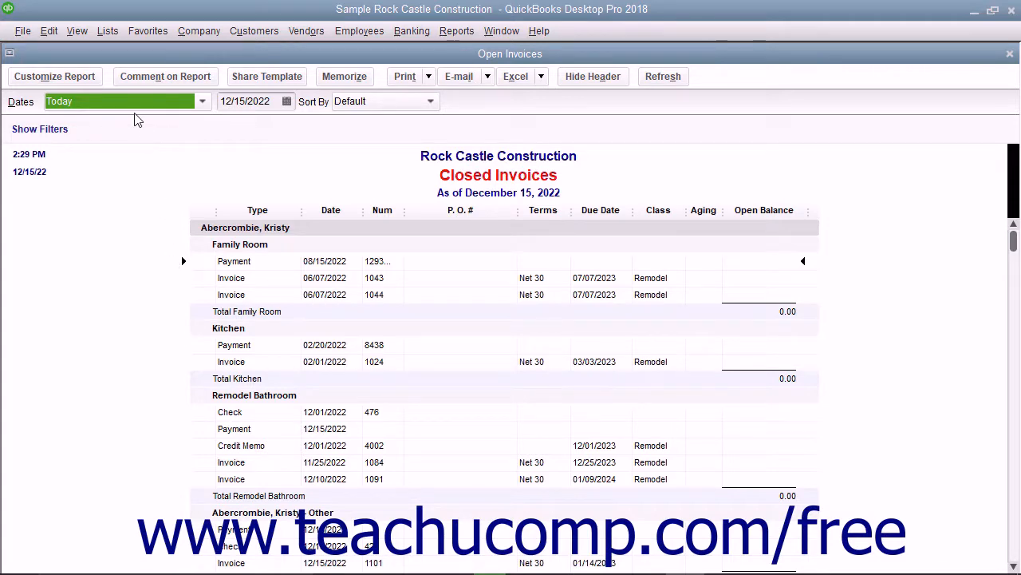
Open the Profit & Loss Standard report
{"action": "left_click", "coordinate": [457, 30]}
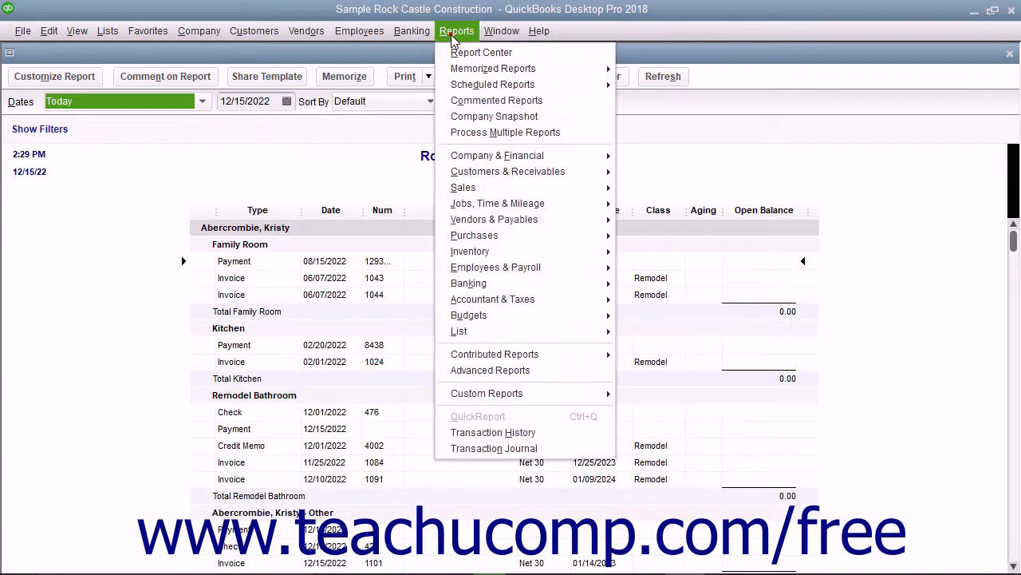
{"action": "mouse_move", "coordinate": [512, 157]}
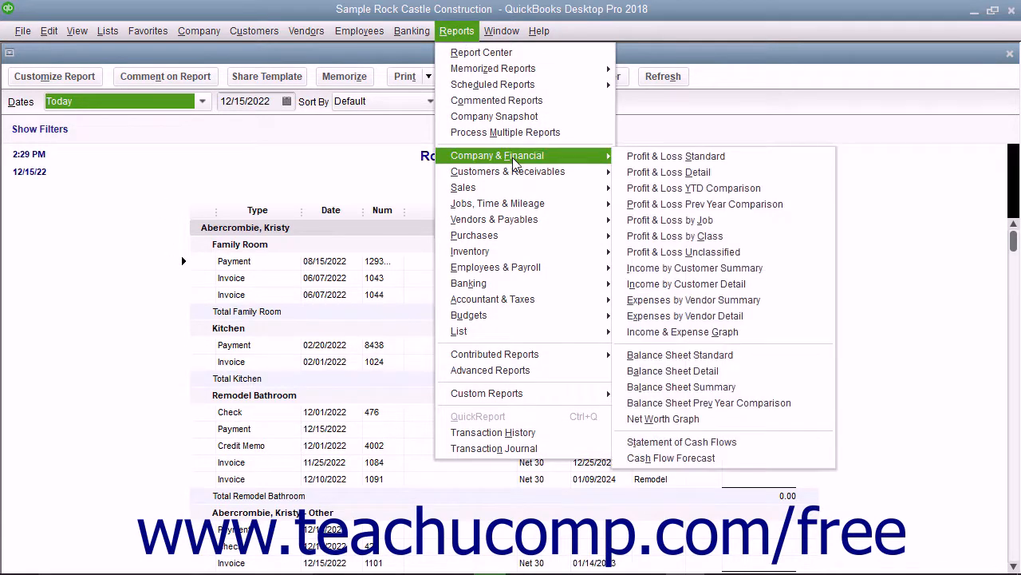
{"action": "left_click", "coordinate": [648, 157]}
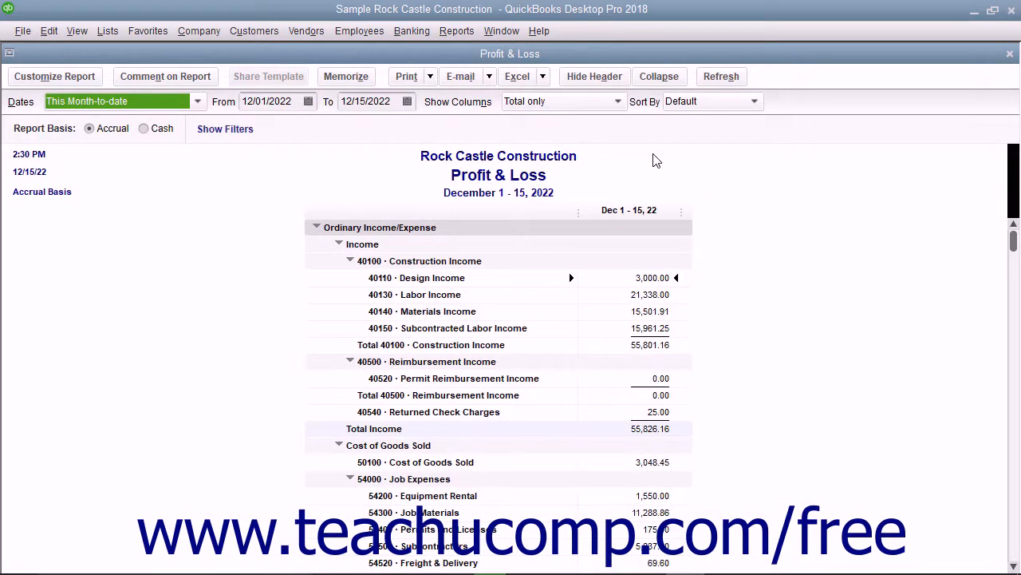
Switch the Profit & Loss report basis to Cash and back to Accrual
{"action": "left_click", "coordinate": [145, 129]}
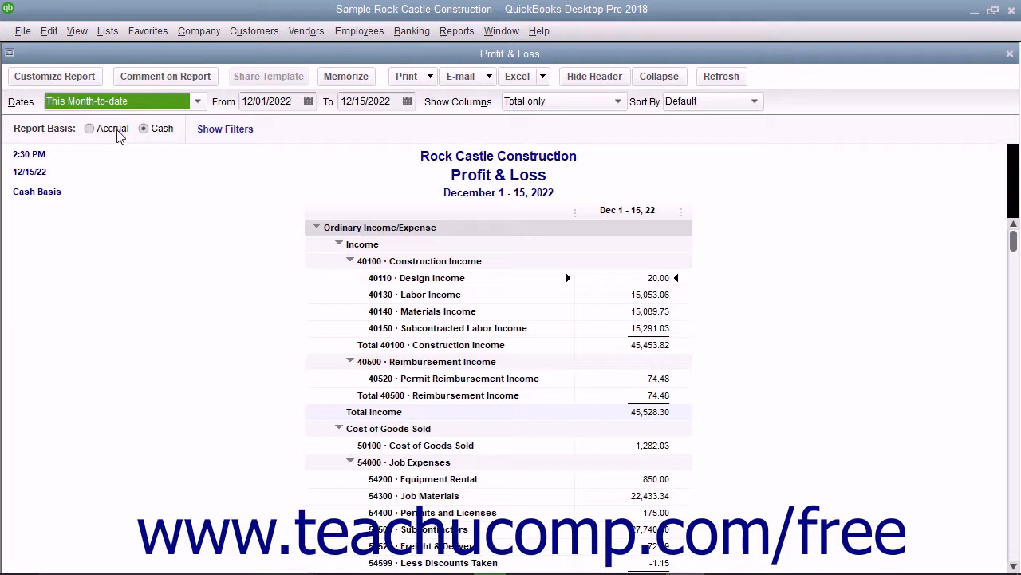
{"action": "left_click", "coordinate": [117, 132]}
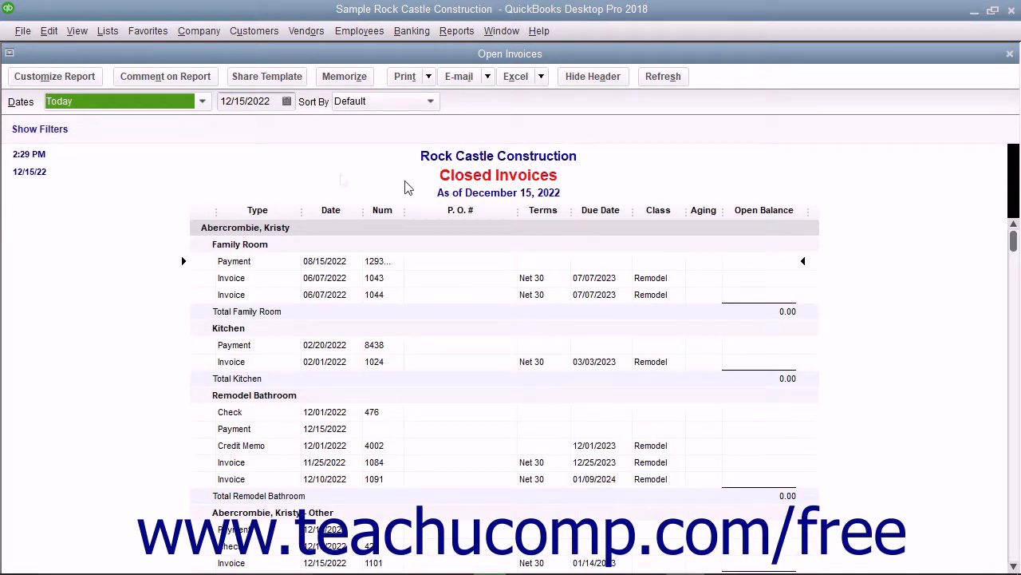
Show the filters applied to the Open Invoices report, view the Account filter's settings without changing them, and hide the filters again
{"action": "left_click", "coordinate": [46, 130]}
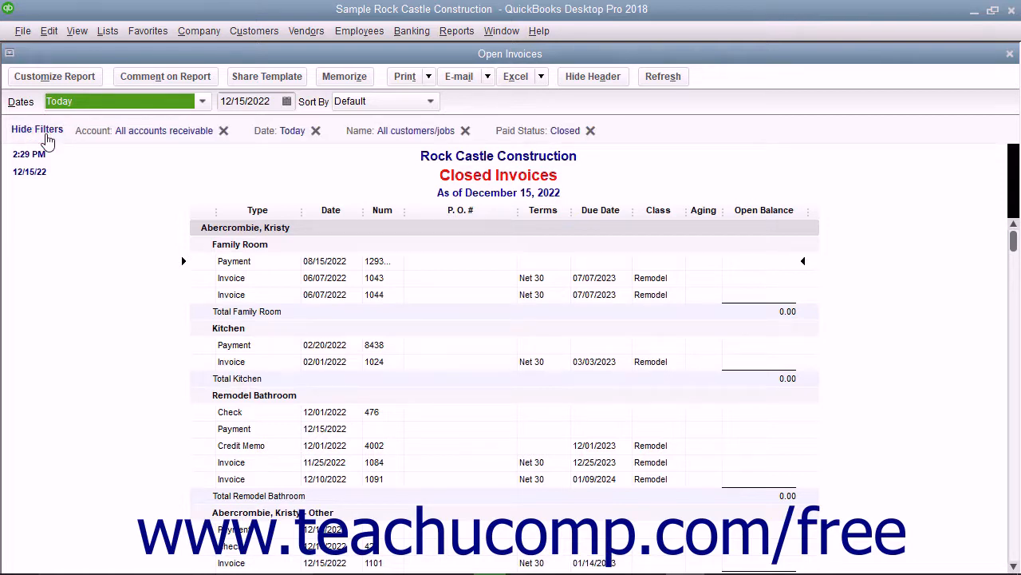
{"action": "left_click", "coordinate": [133, 135]}
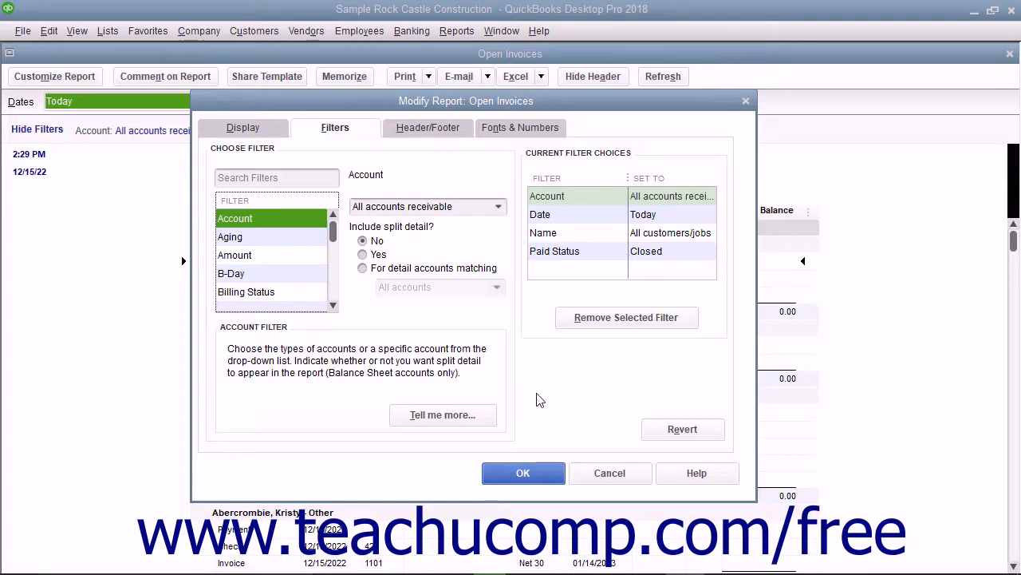
{"action": "left_click", "coordinate": [537, 483]}
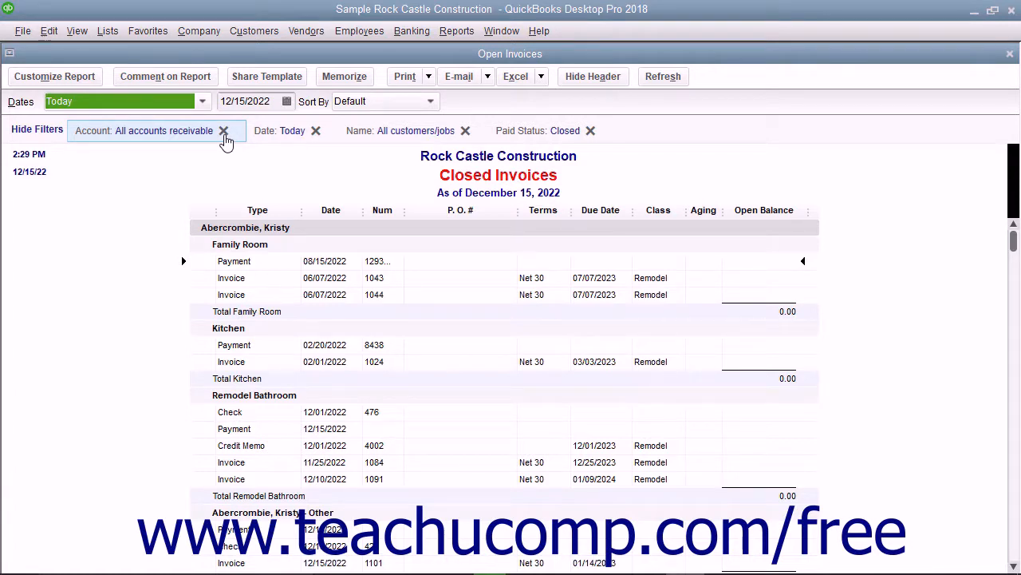
{"action": "left_click", "coordinate": [48, 131]}
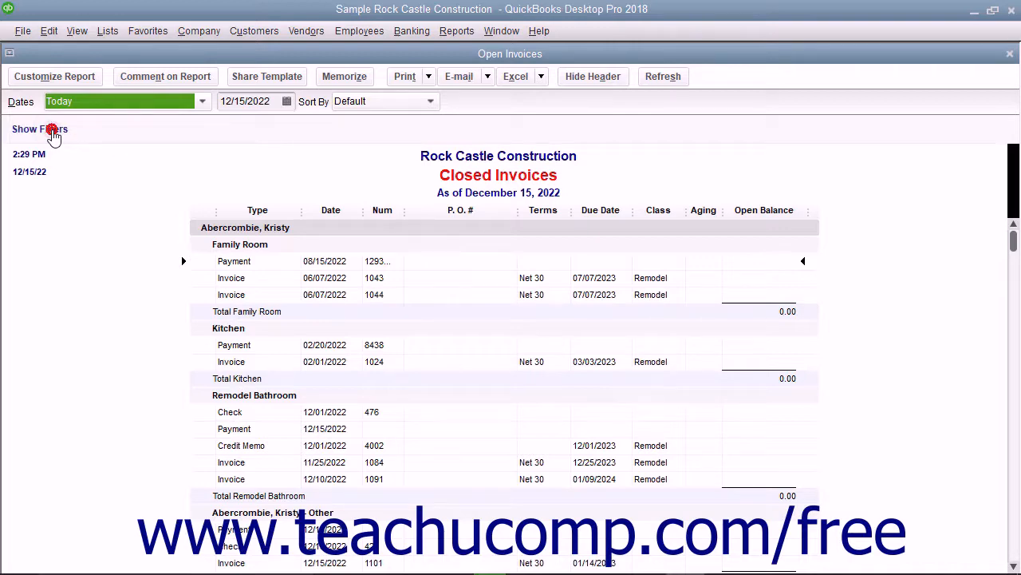